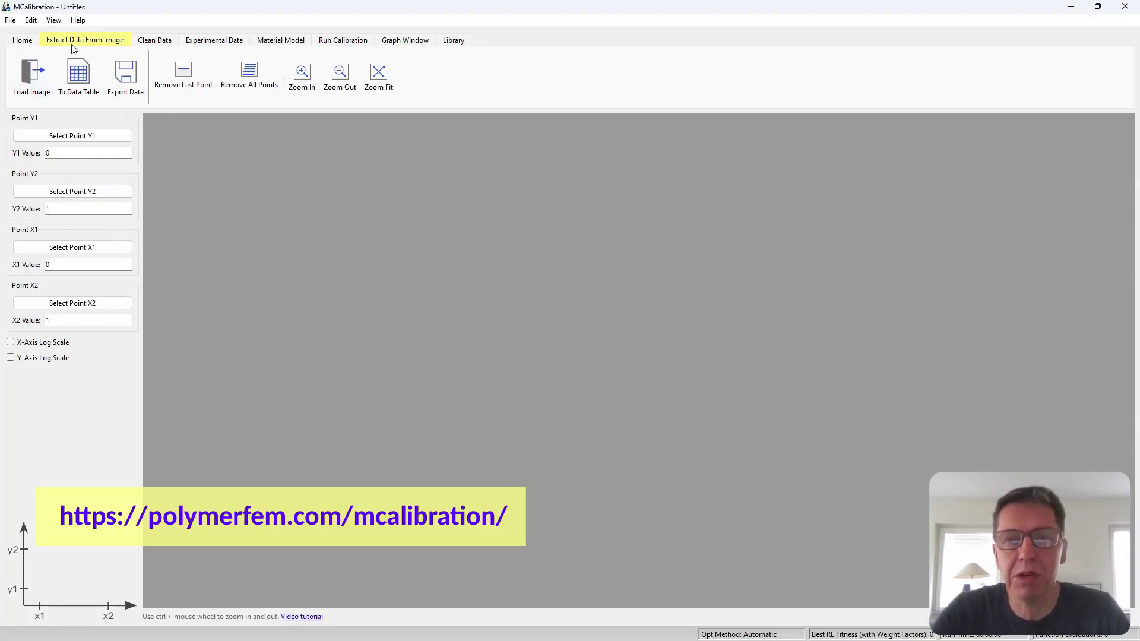
# Load the Lexan500.png datasheet image with its DMA chart onto the extraction canvas.
pyautogui.click(37, 61)
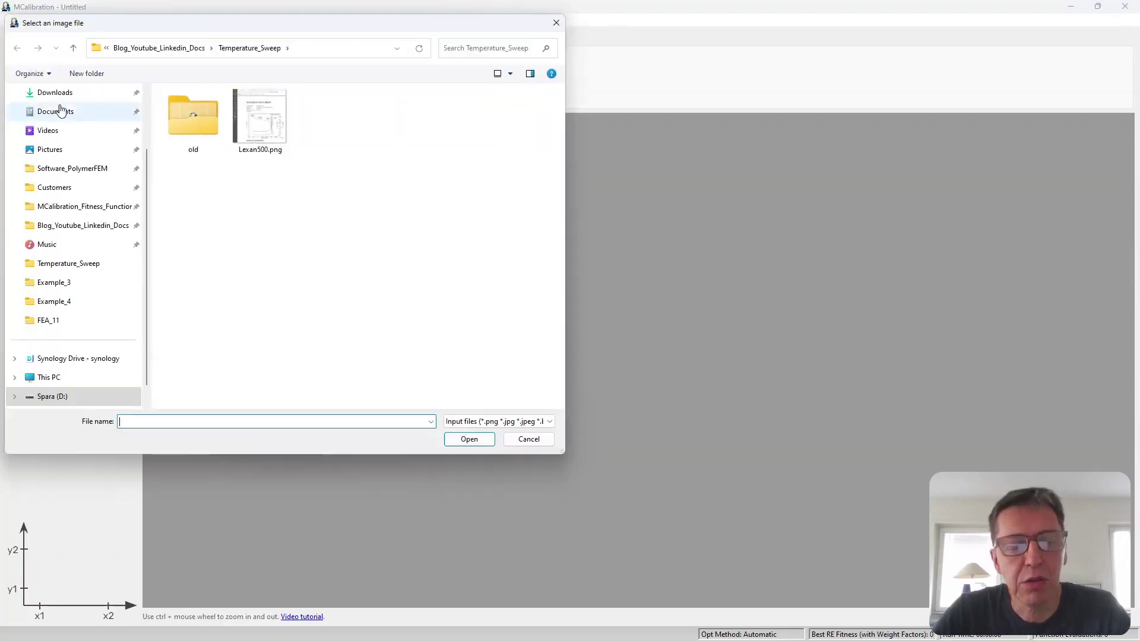
pyautogui.doubleClick(260, 127)
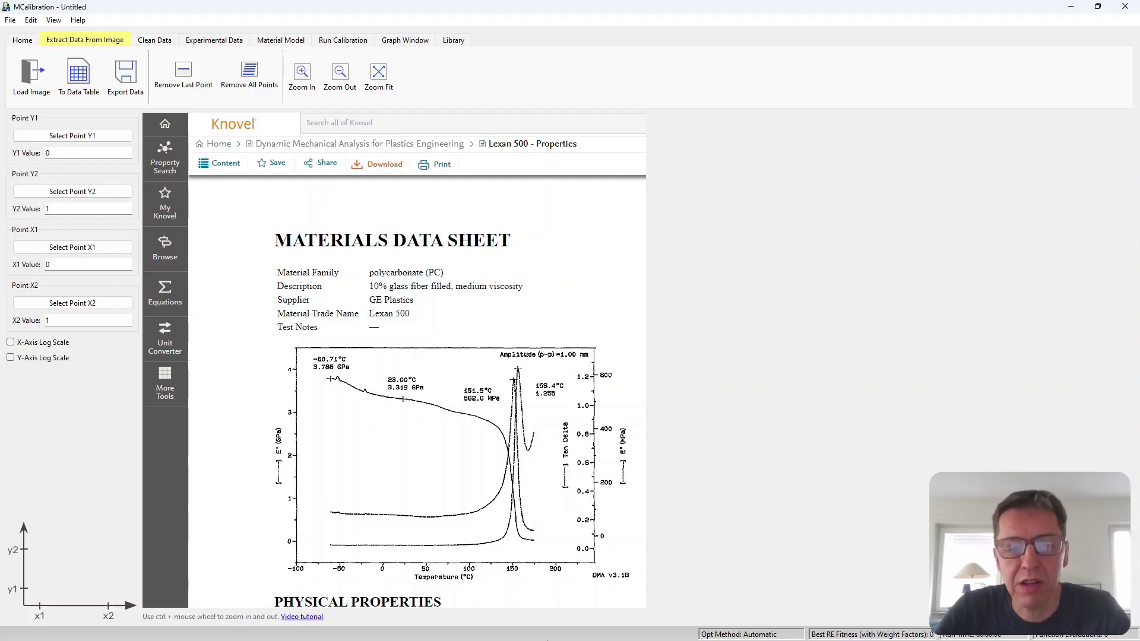
pyautogui.moveTo(490, 639)
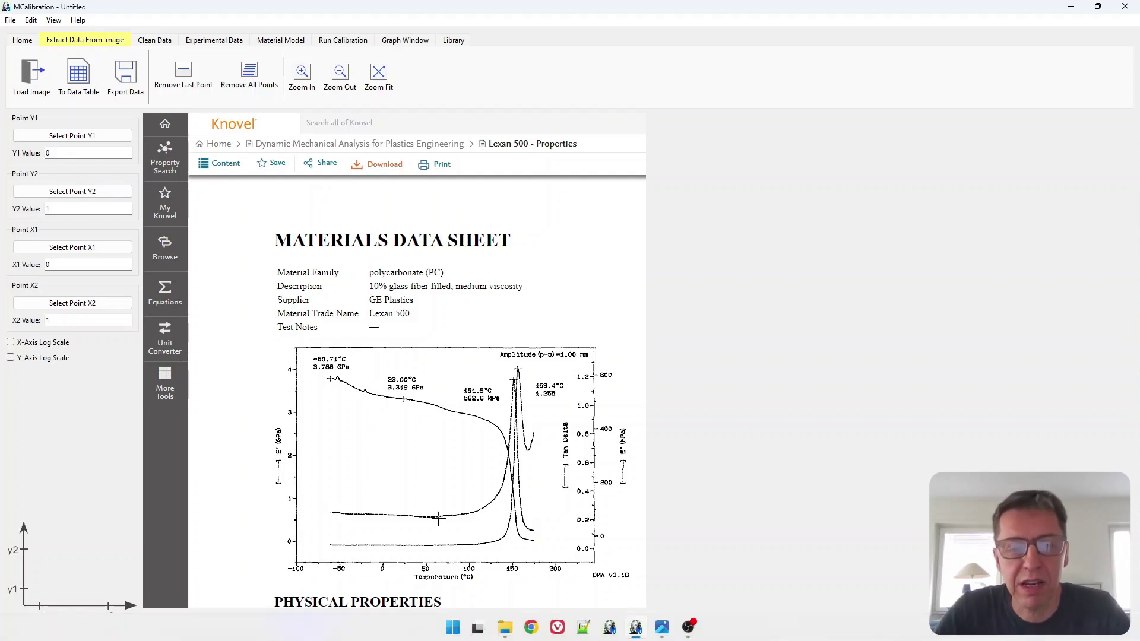
# Open Ep_vs_T.txt and Epp_vs_T.txt from Temperature_Sweep in Notepad++, then return to the Lexan chart.
pyautogui.click(505, 627)
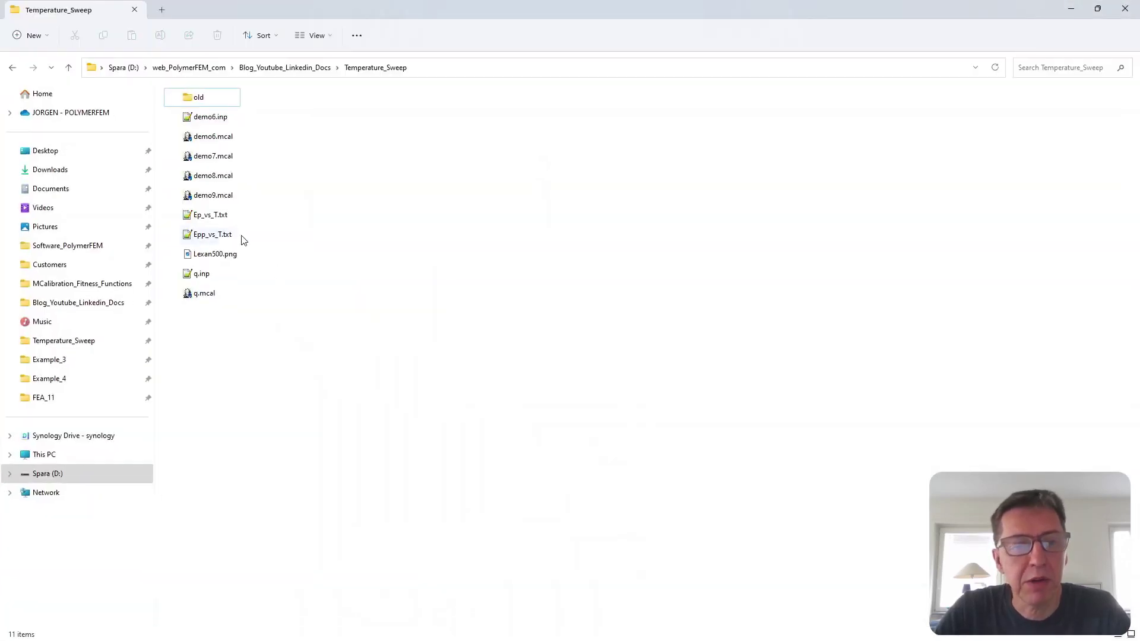
pyautogui.doubleClick(226, 221)
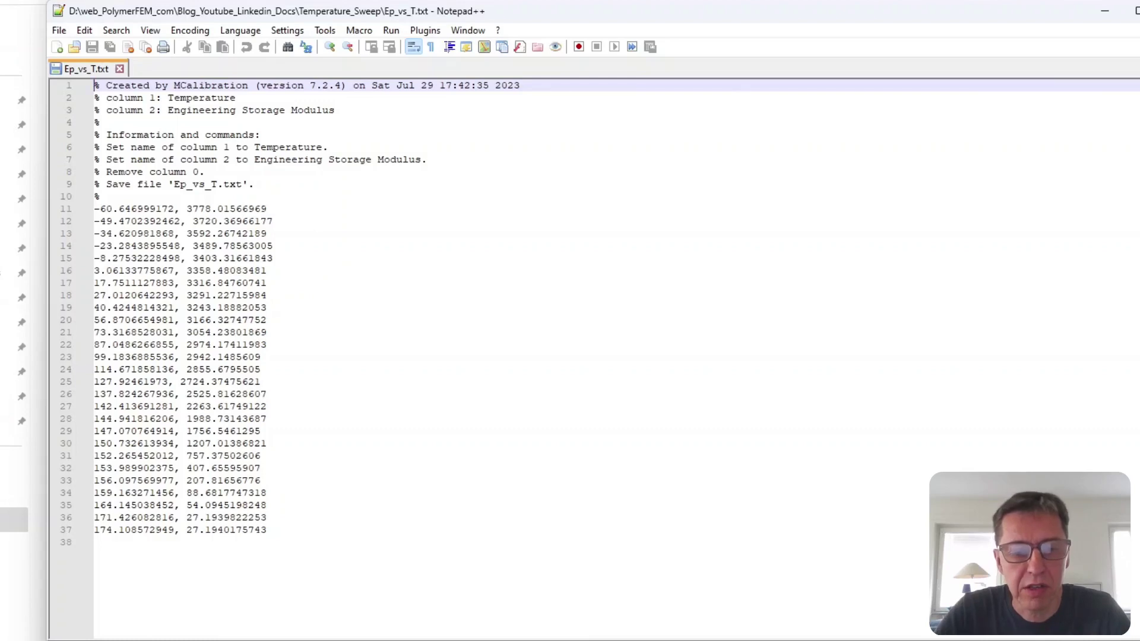
pyautogui.click(484, 624)
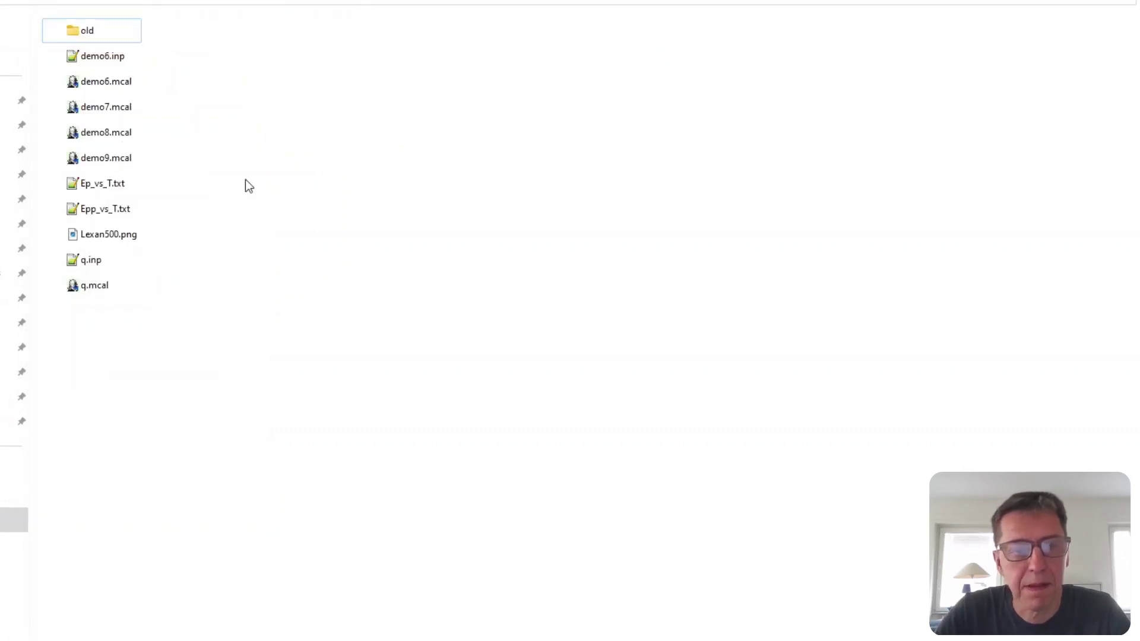
pyautogui.doubleClick(110, 210)
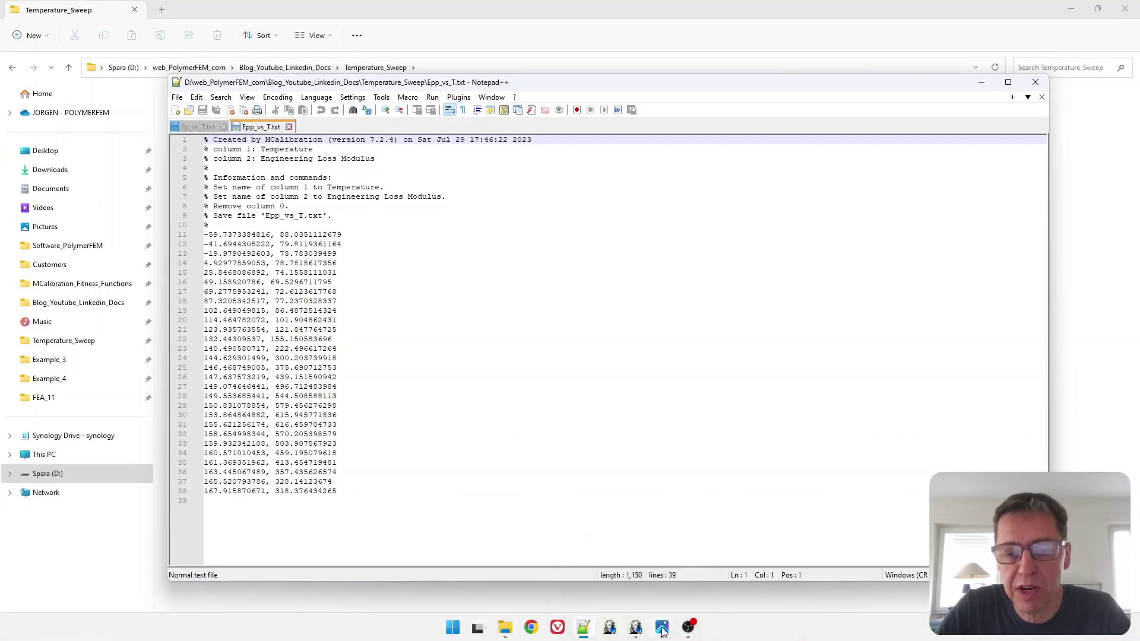
pyautogui.click(664, 634)
# On the Clean Data tab, load the Ep_vs_T.txt storage modulus data file.
pyautogui.click(636, 627)
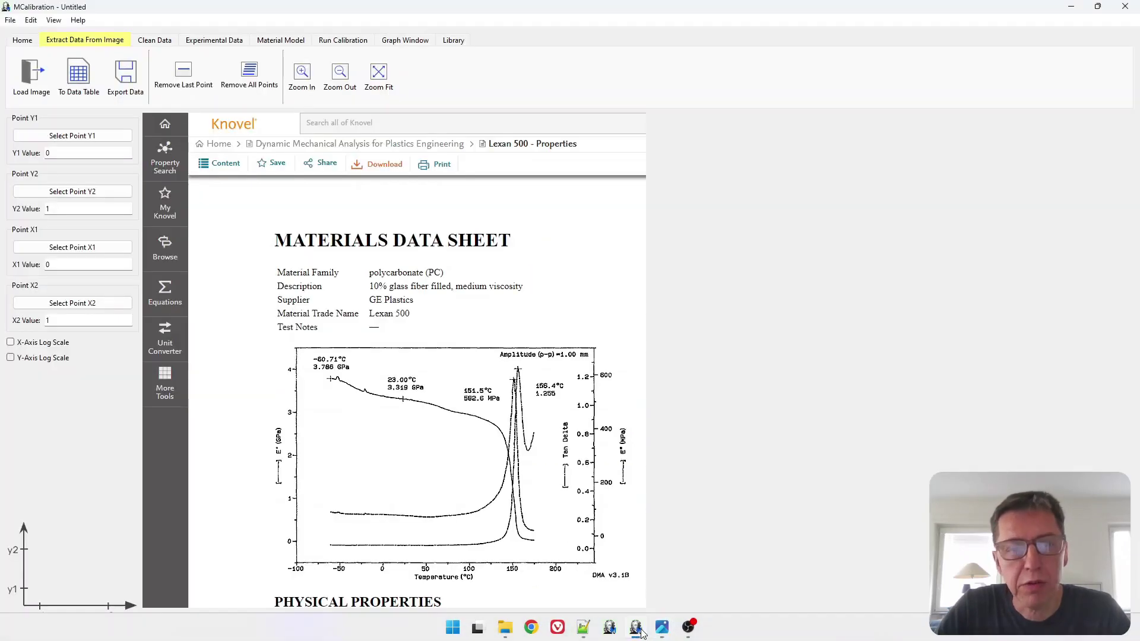
pyautogui.click(156, 41)
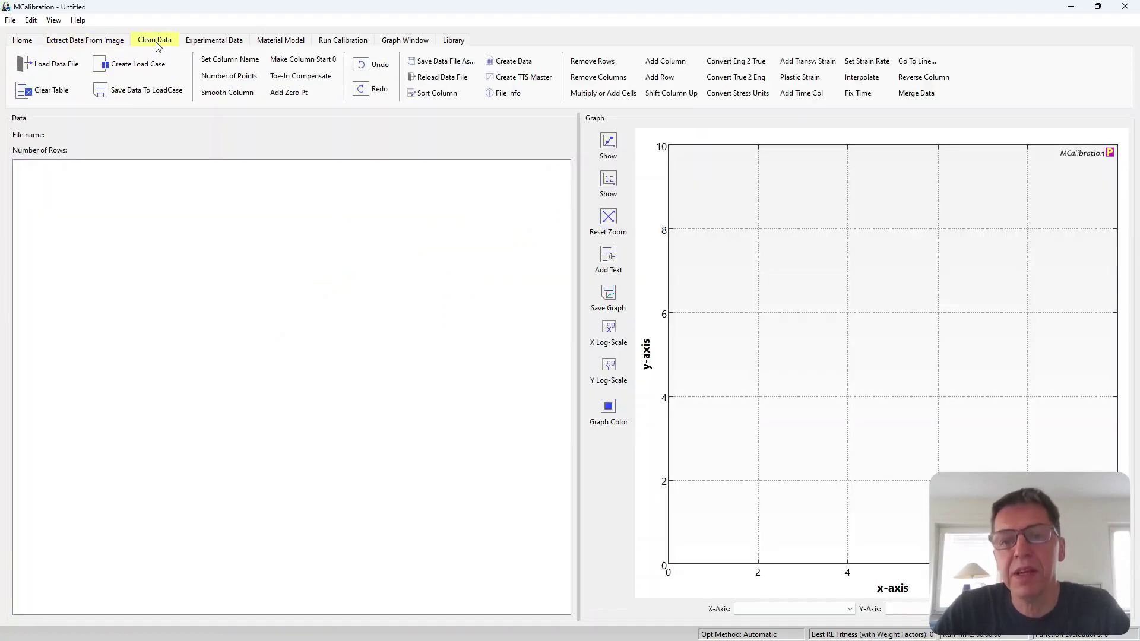
pyautogui.click(60, 72)
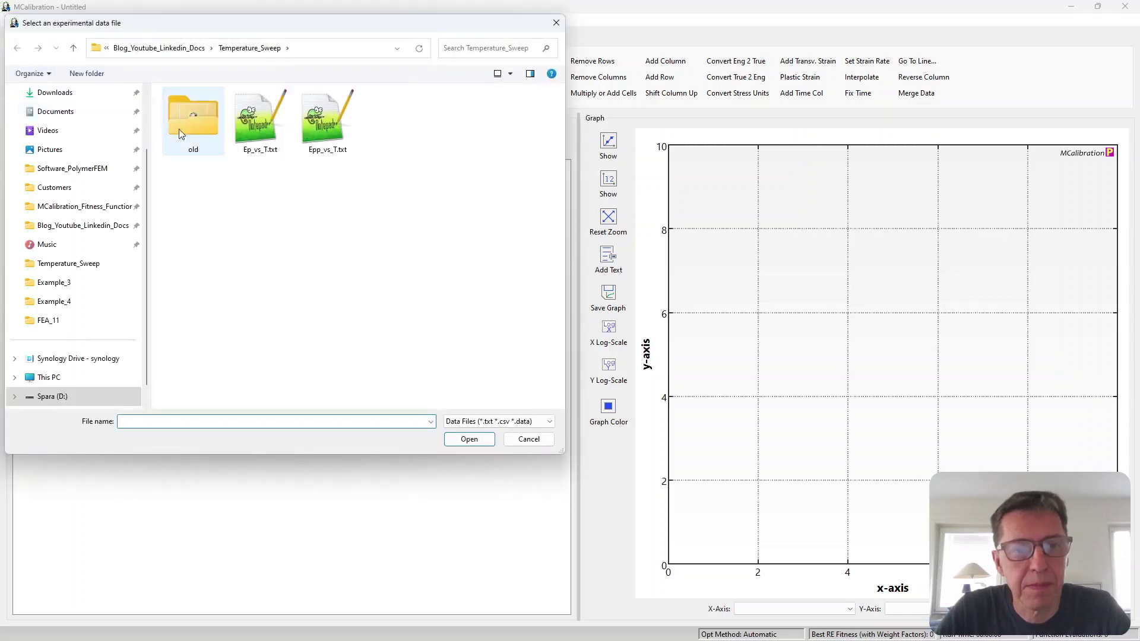
pyautogui.doubleClick(270, 132)
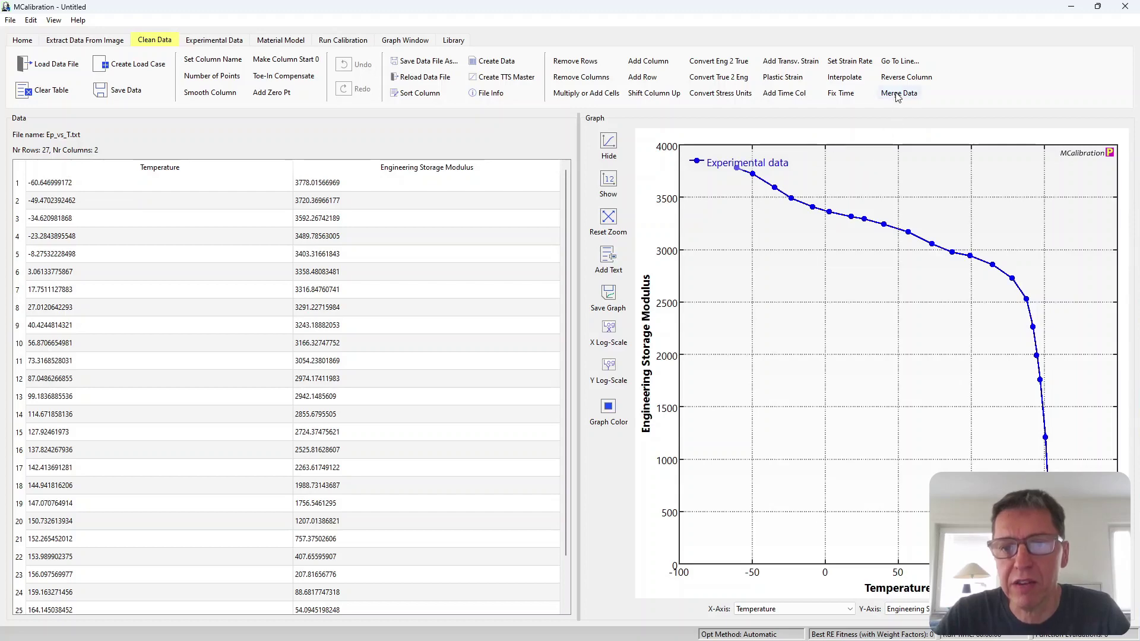
# Merge Epp_vs_T.txt into the table as the loss modulus column.
pyautogui.click(898, 94)
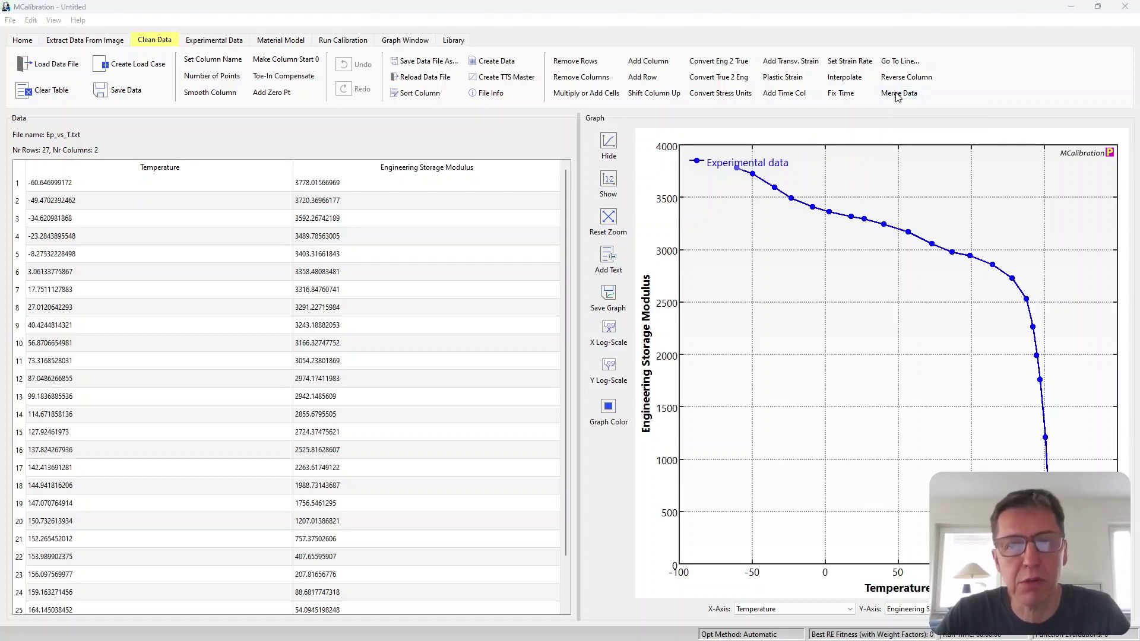
pyautogui.click(337, 130)
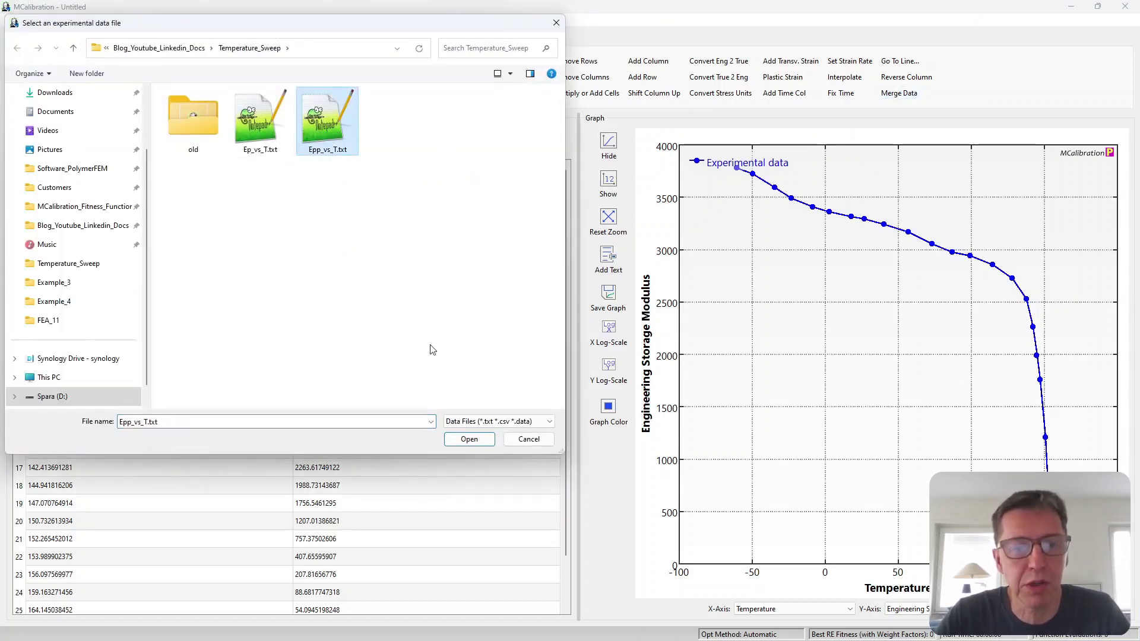
pyautogui.click(469, 439)
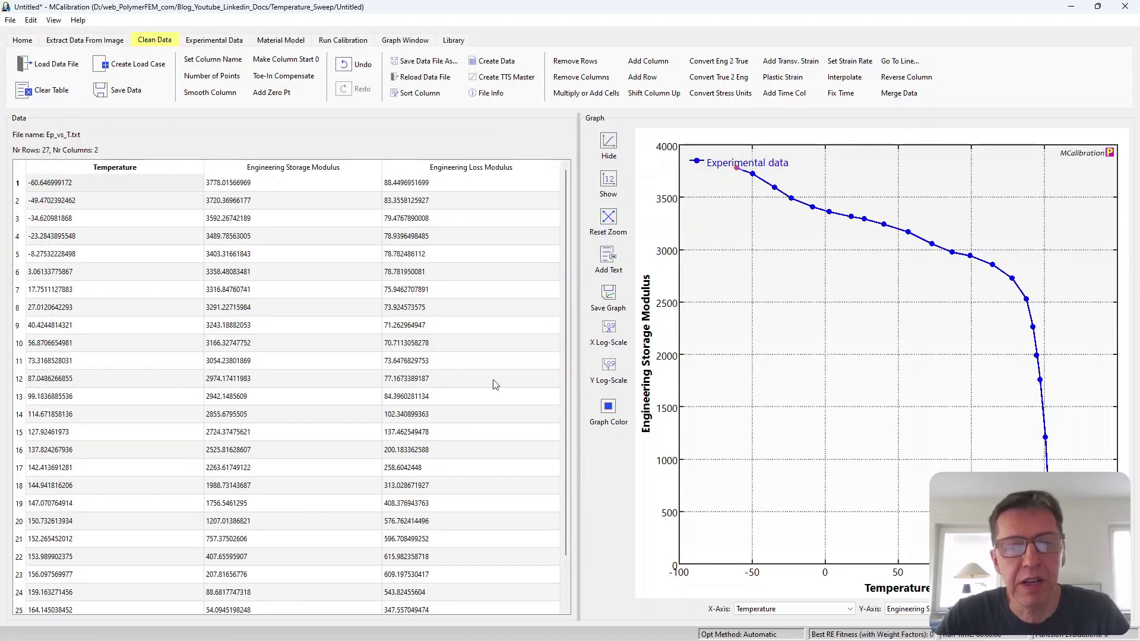
# Create and save an Ep_vs_T dynamic load case at 1 rad/s frequency.
pyautogui.click(139, 70)
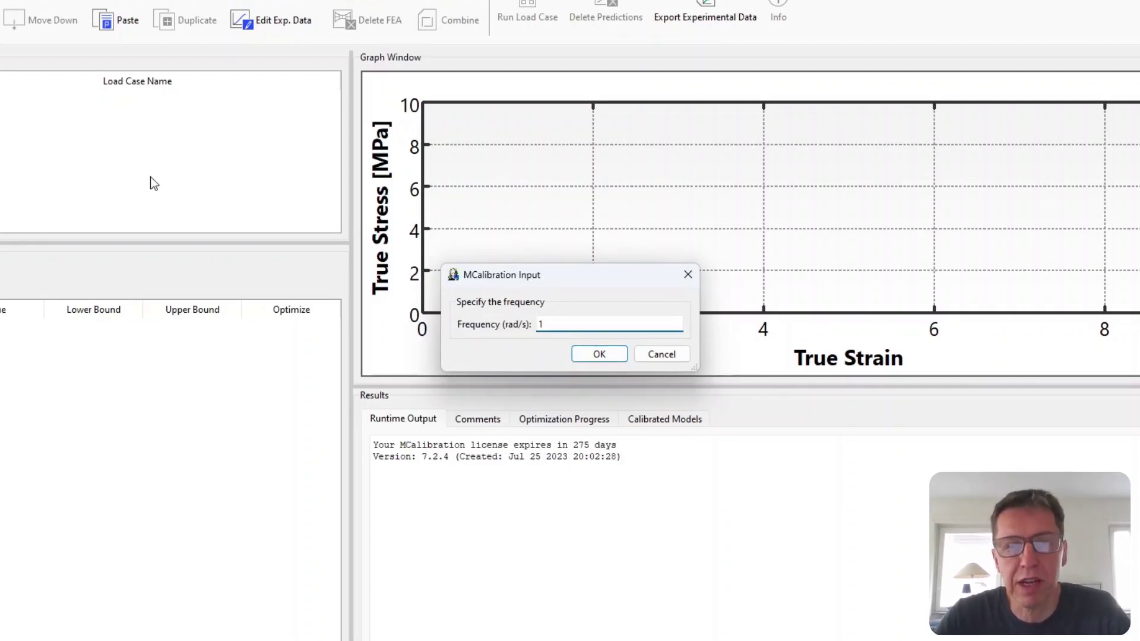
pyautogui.click(596, 355)
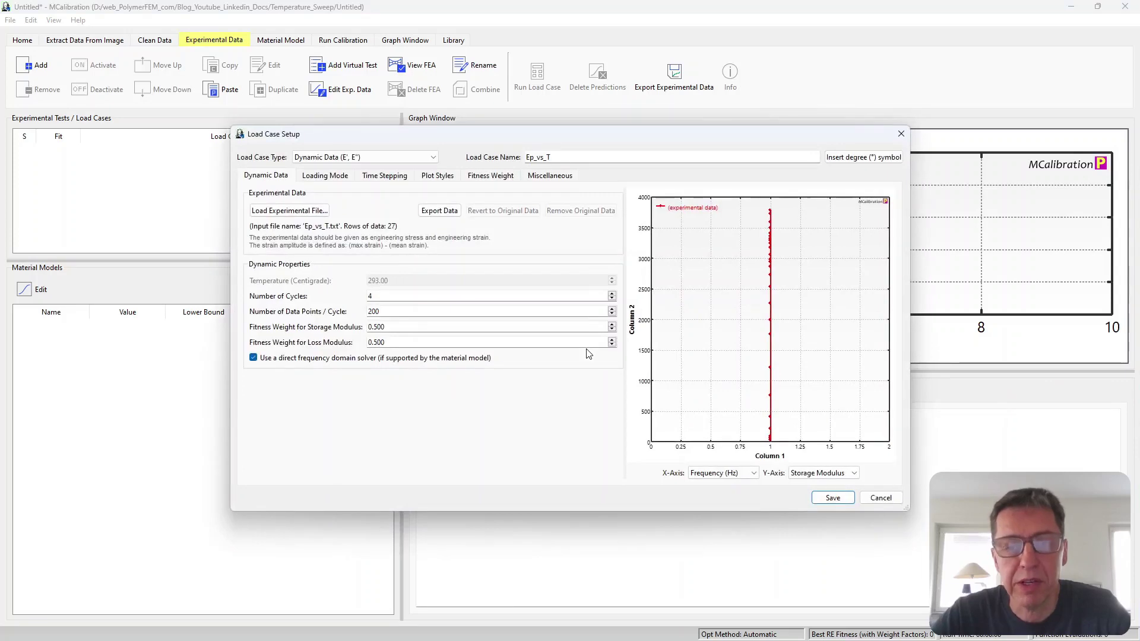
pyautogui.click(840, 499)
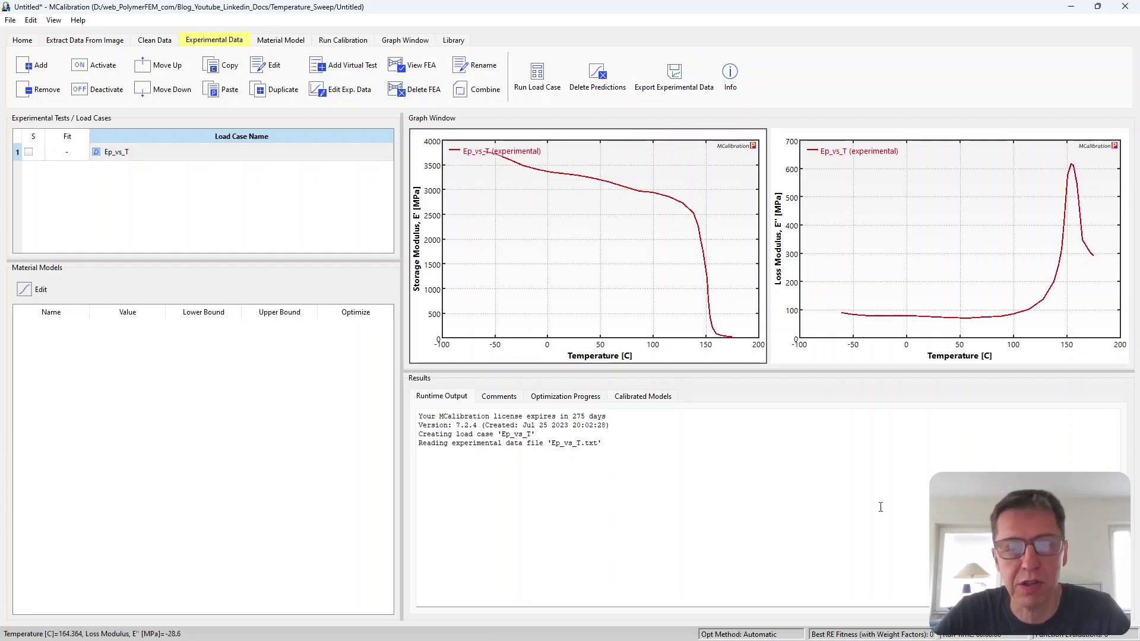
# Rename the Ep_vs_T load case to 'DMA all data'.
pyautogui.click(184, 157)
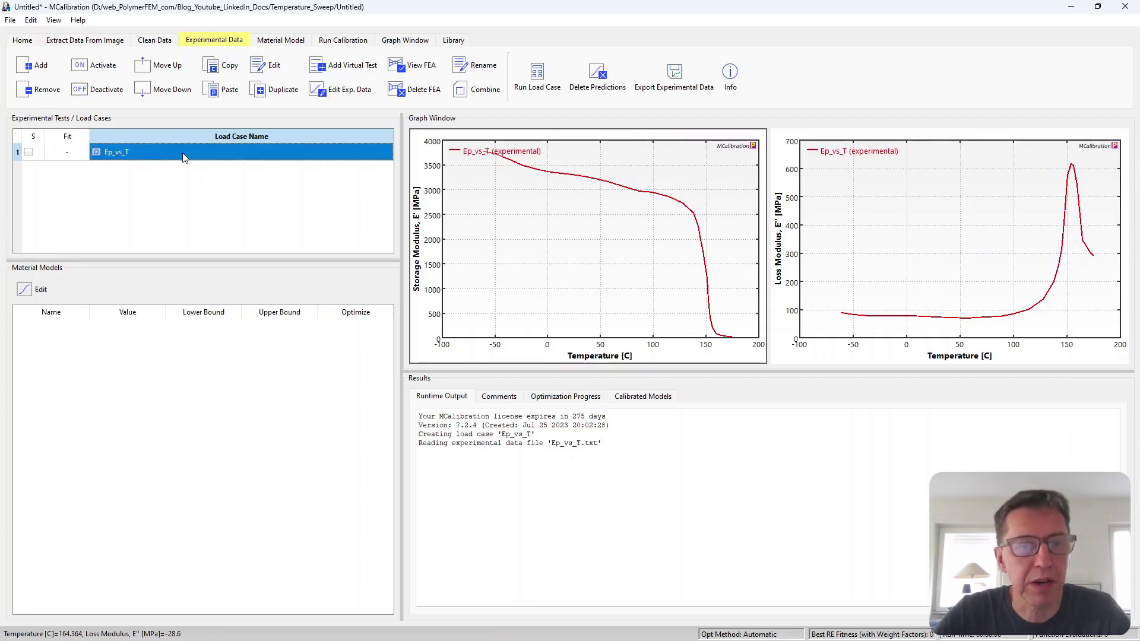
pyautogui.click(183, 153)
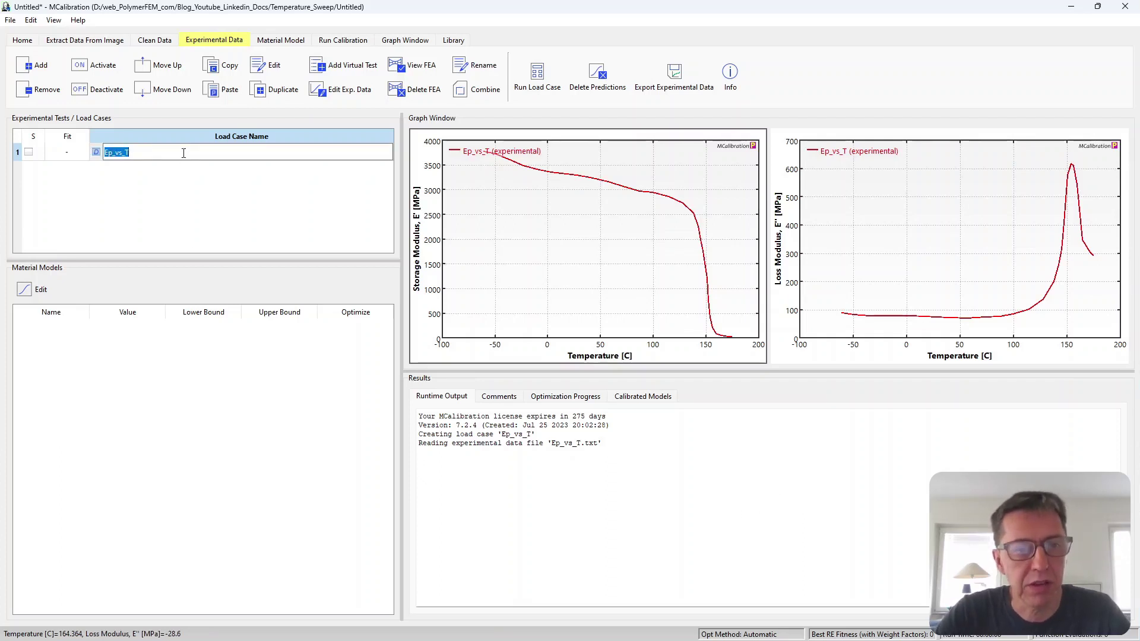
pyautogui.write('DMA')
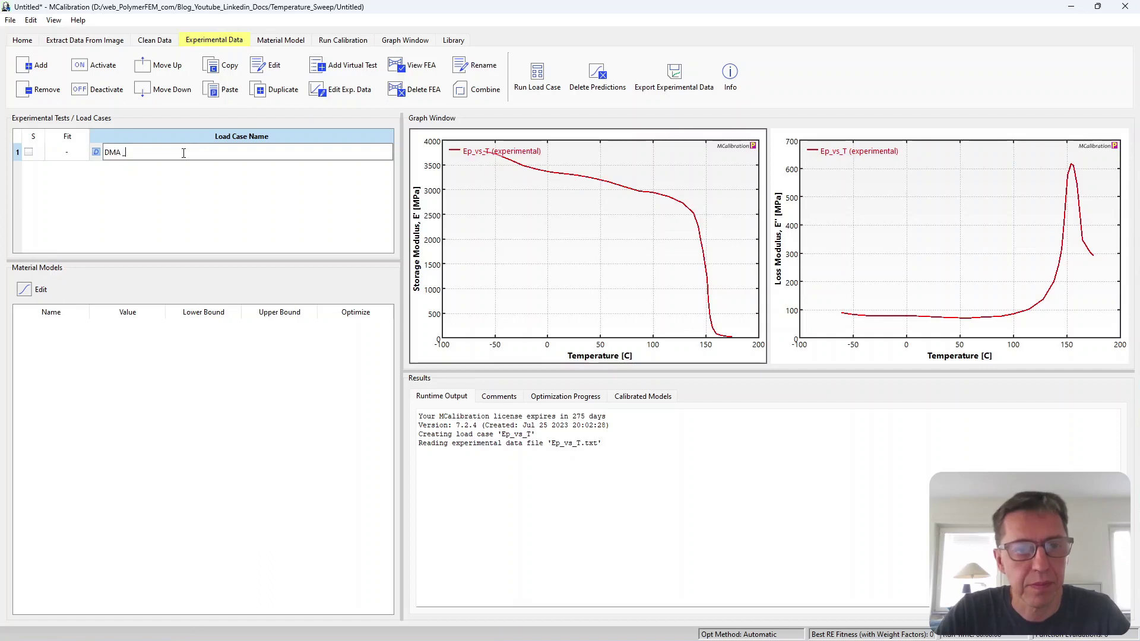
pyautogui.write('_')
pyautogui.press('BackSpace')
pyautogui.write('all data')
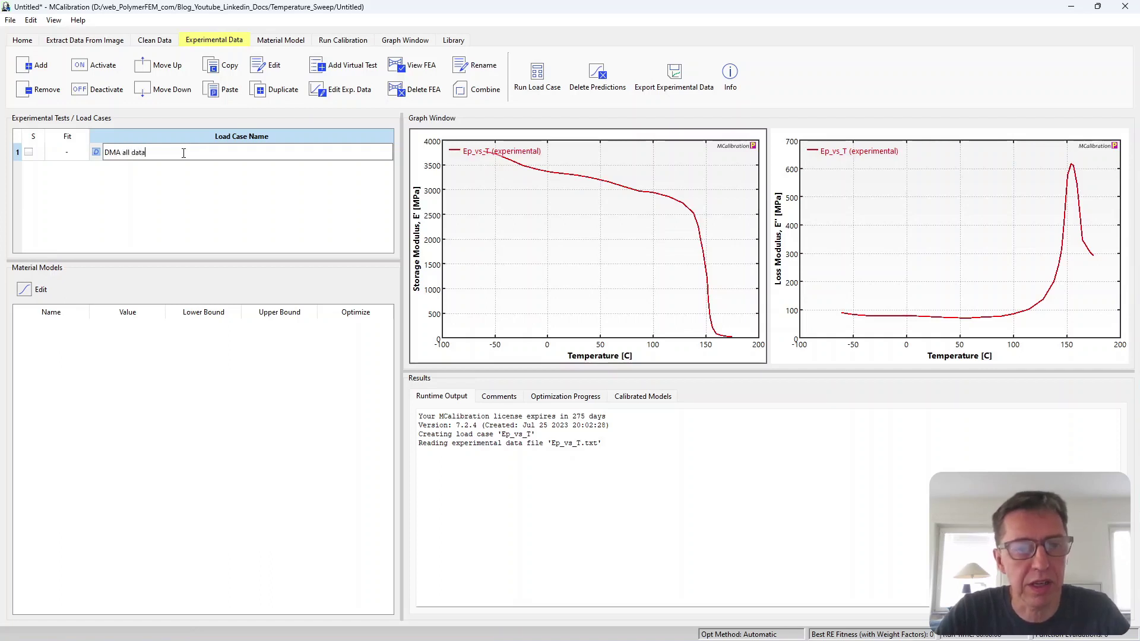
pyautogui.press('Return')
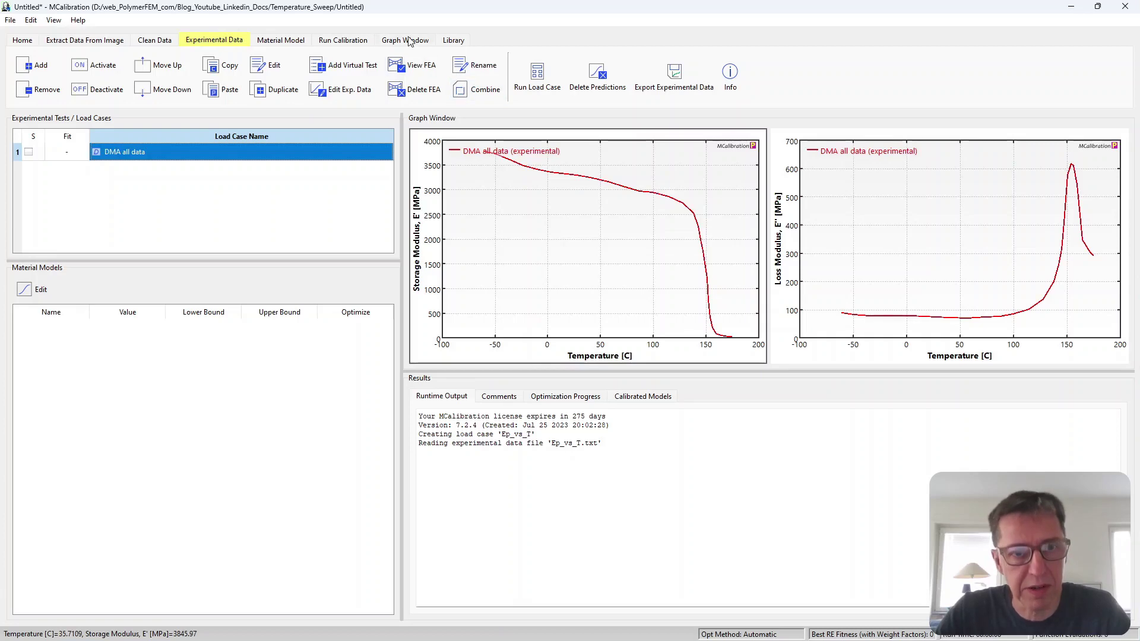
pyautogui.click(343, 40)
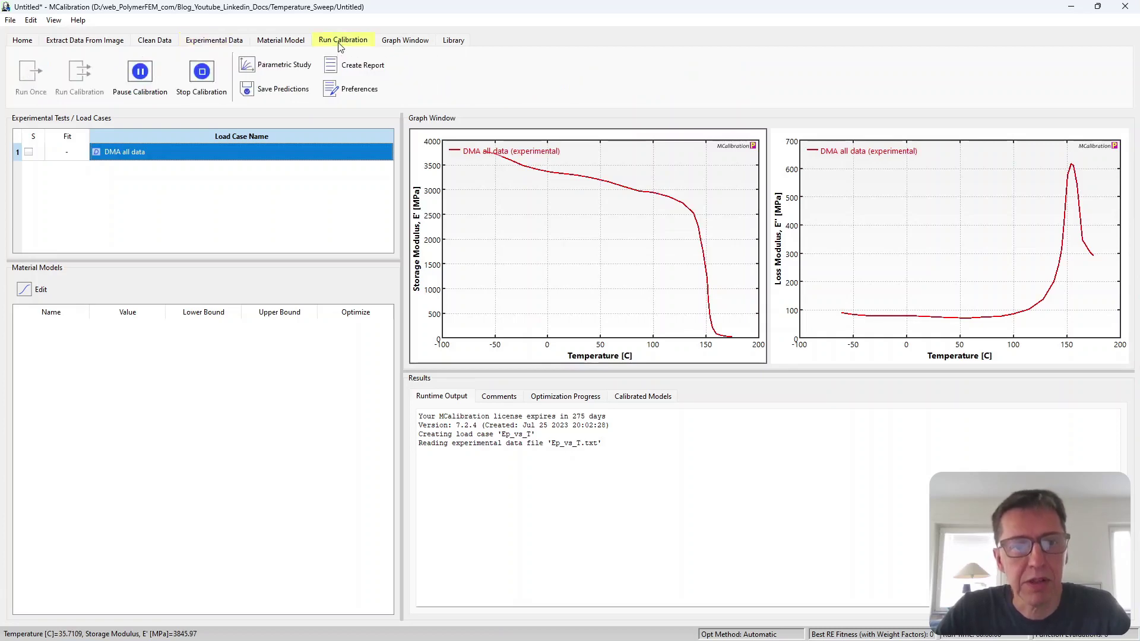
pyautogui.click(339, 92)
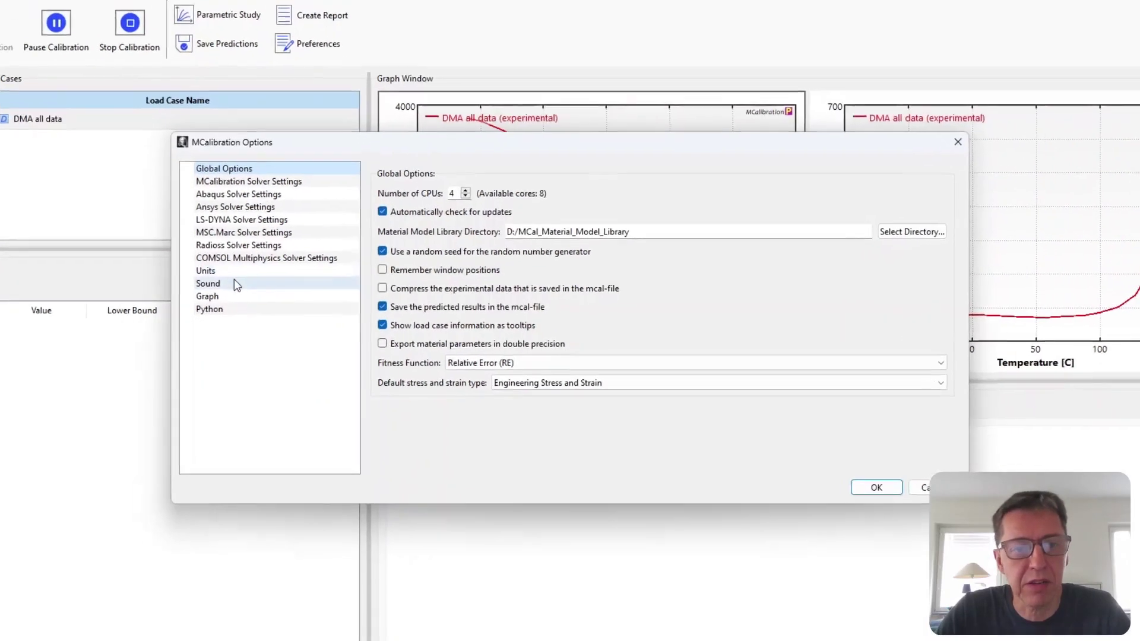
pyautogui.click(290, 279)
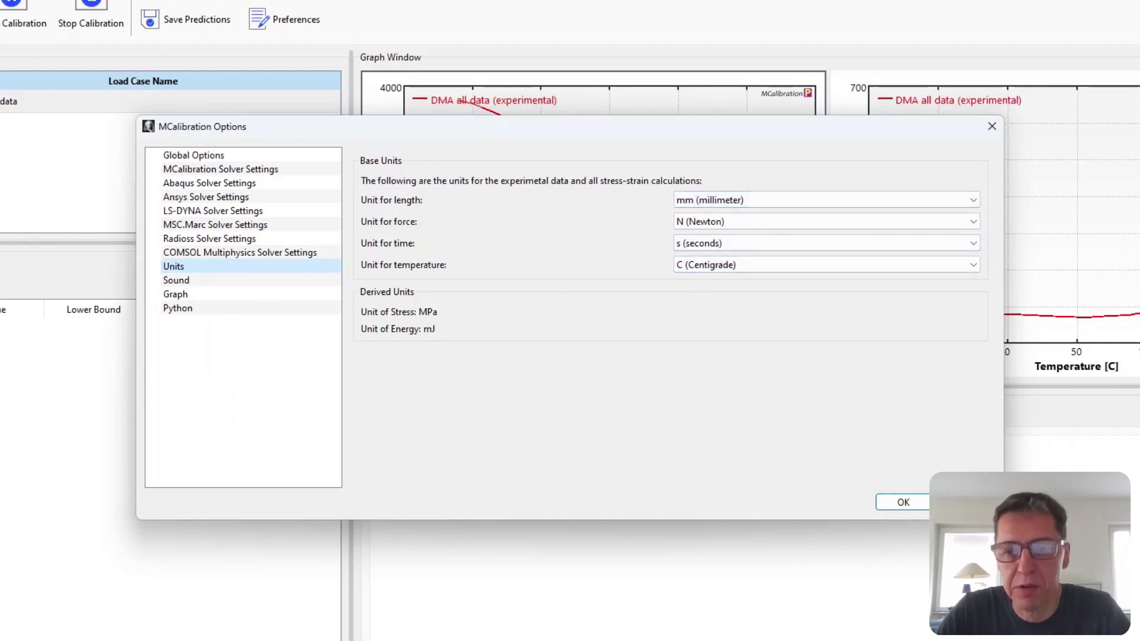
pyautogui.press('Return')
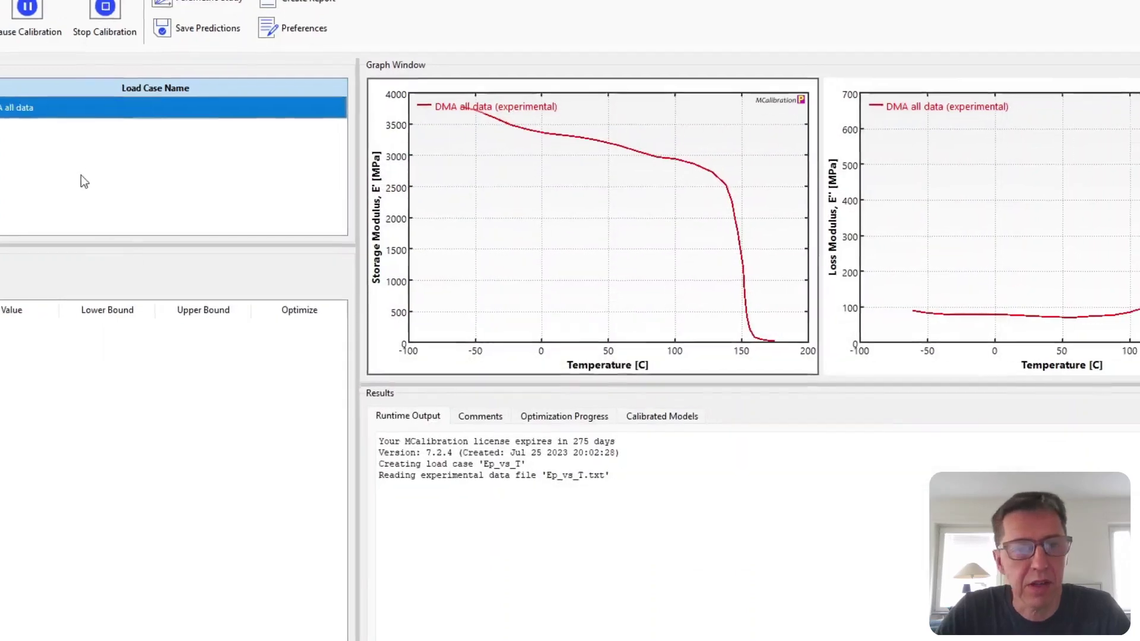
pyautogui.click(160, 154)
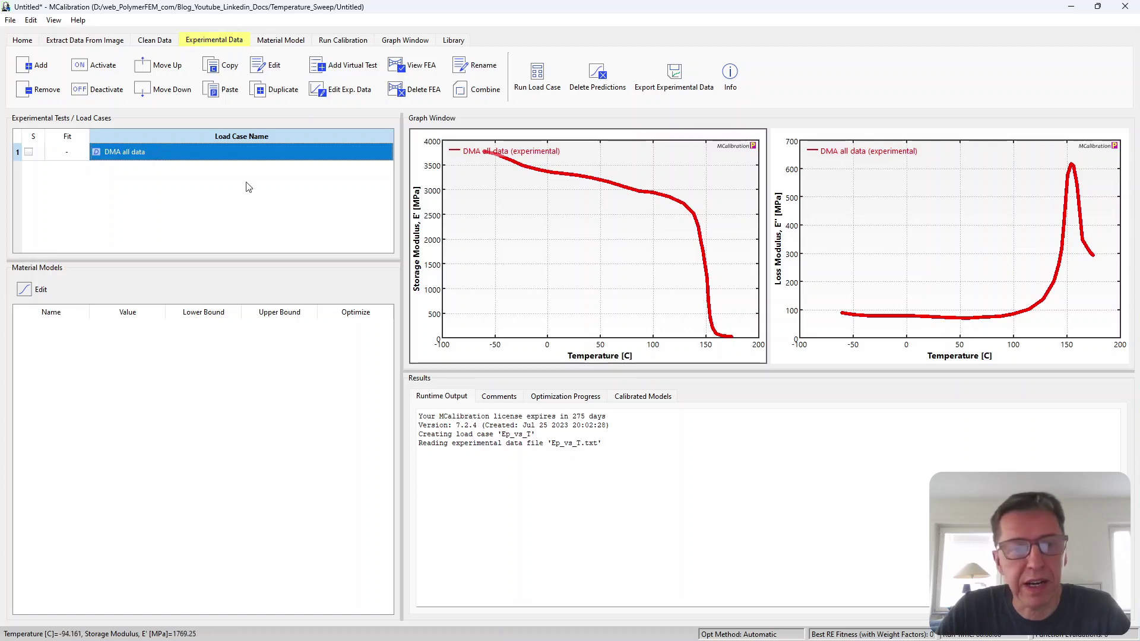
# Load the DMA data into the table without saving, plotting Storage Modulus against Temperature.
pyautogui.click(329, 91)
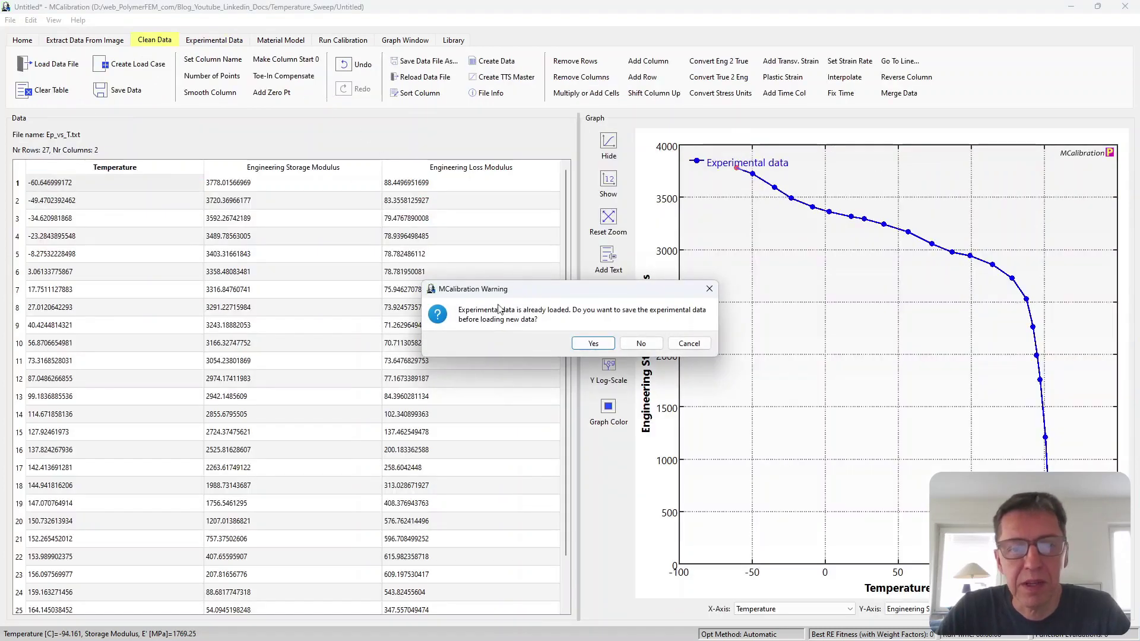
pyautogui.click(634, 344)
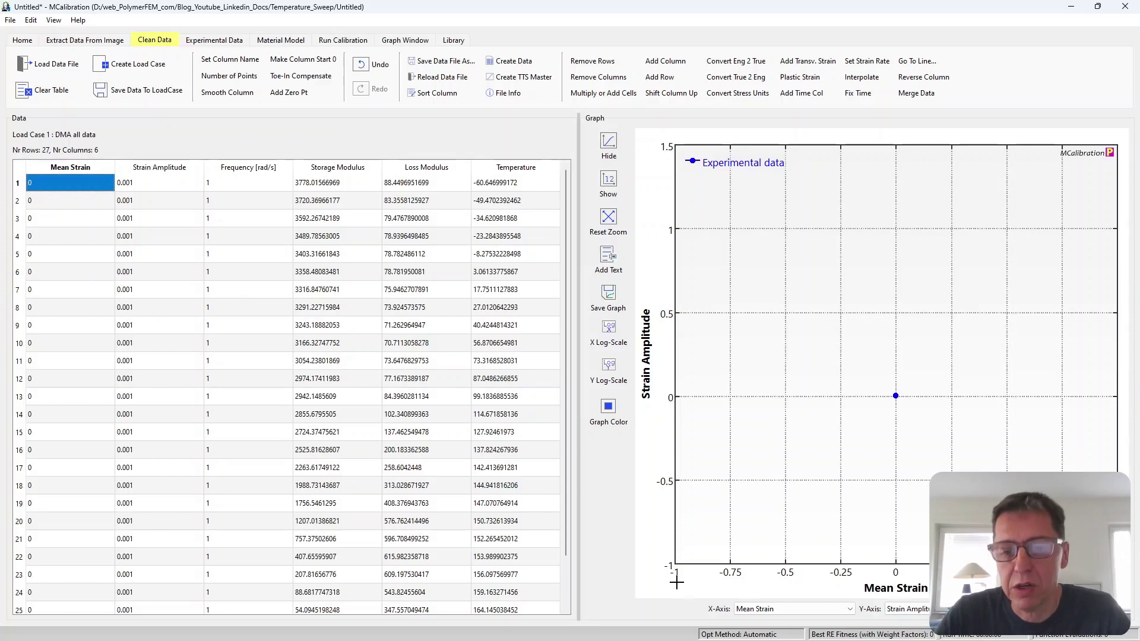
pyautogui.click(751, 612)
pyautogui.click(753, 597)
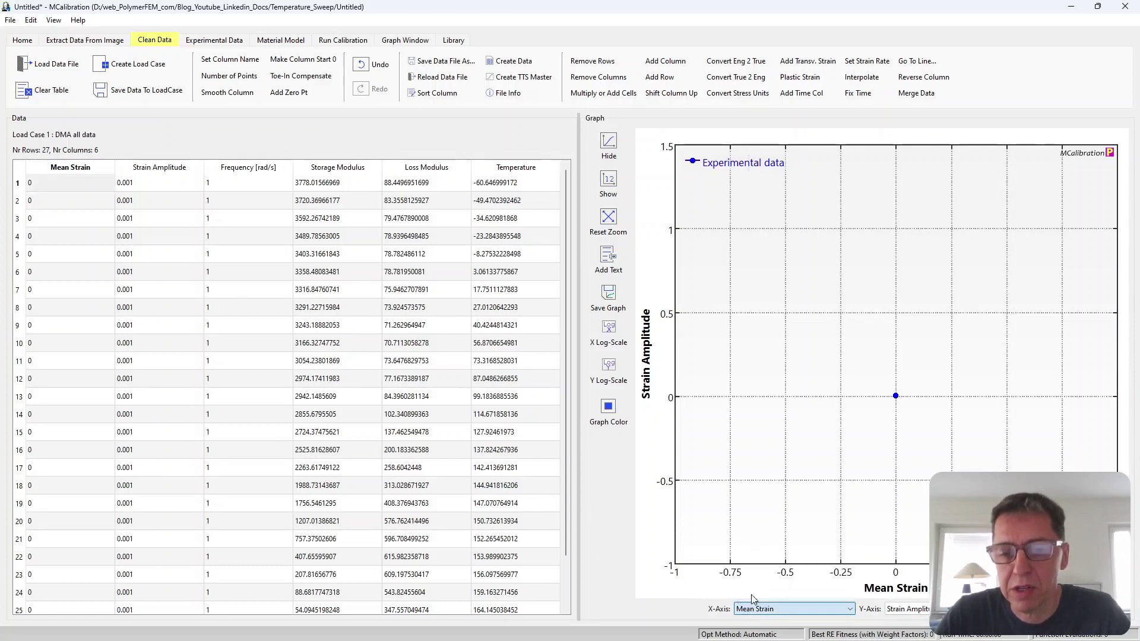
pyautogui.click(925, 610)
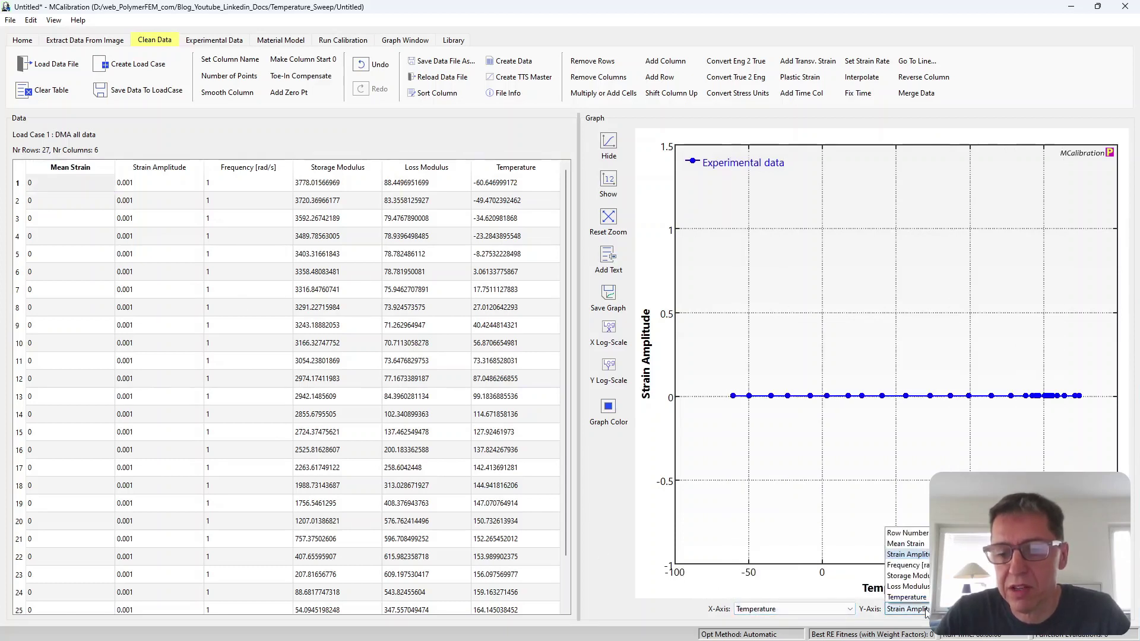
pyautogui.click(921, 576)
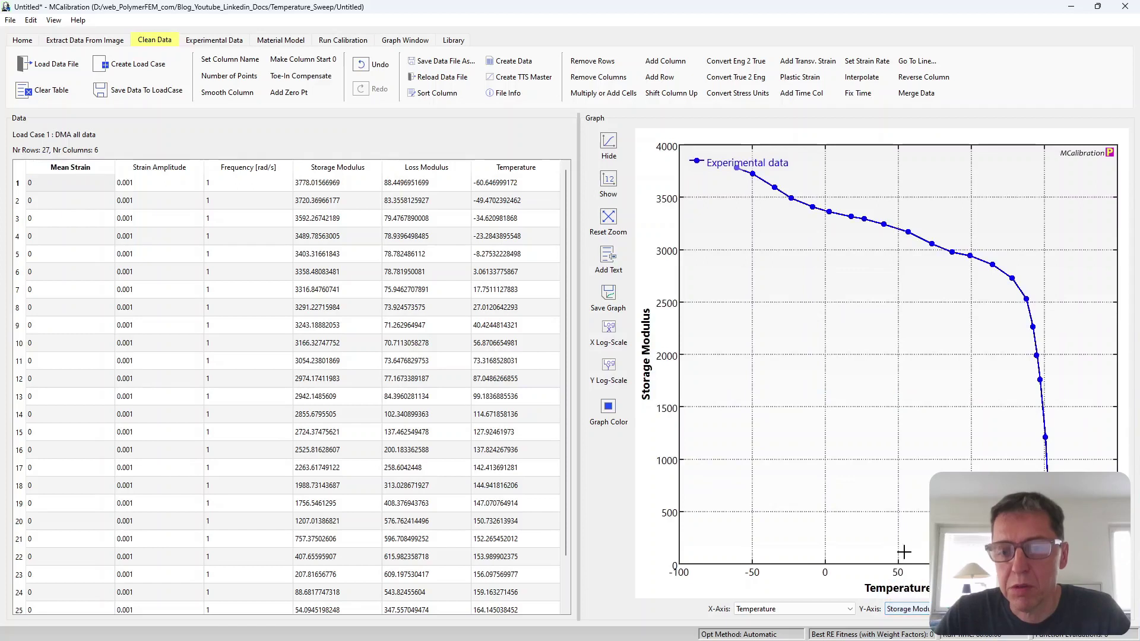
# Delete the low-temperature rows 1 through 12 from the table.
pyautogui.click(952, 252)
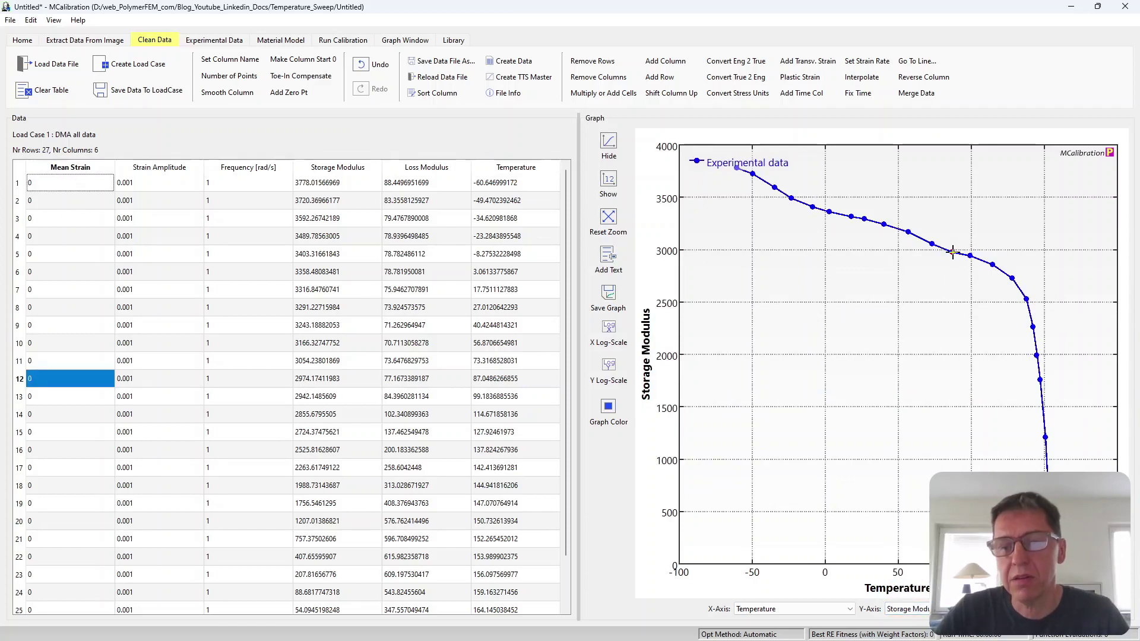
pyautogui.keyDown('shift'); pyautogui.click(952, 253); pyautogui.keyUp('shift')
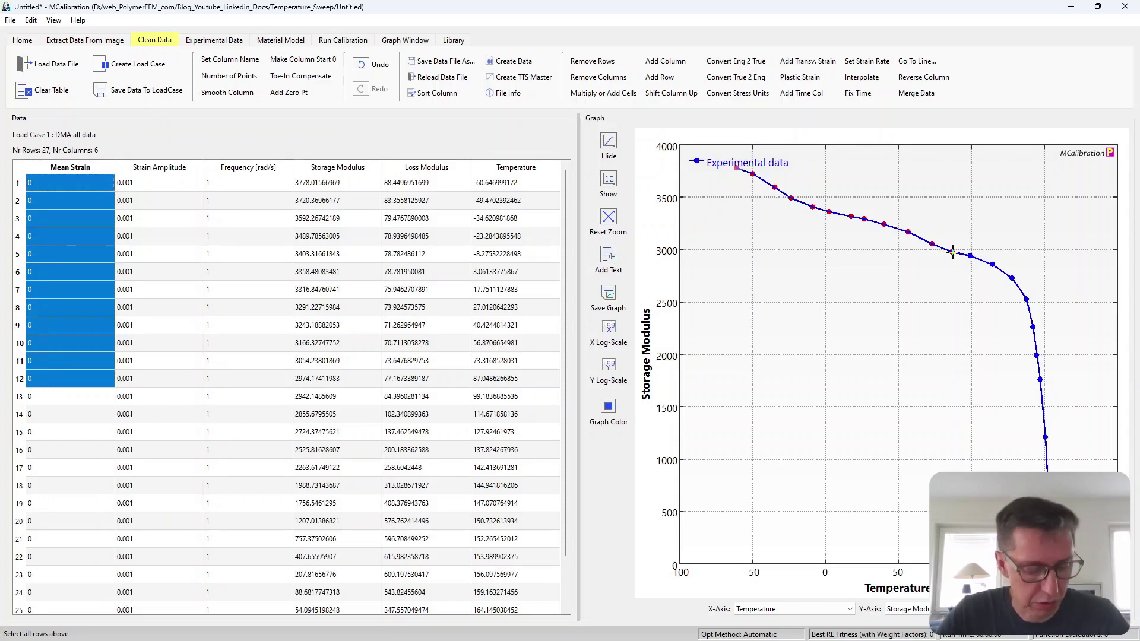
pyautogui.press('Delete')
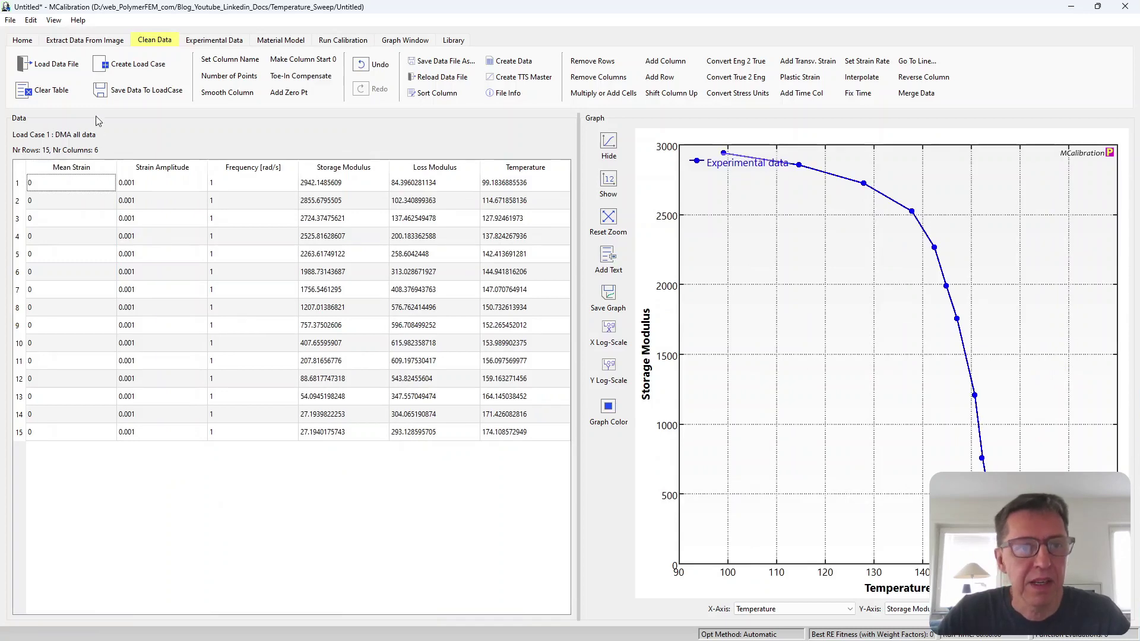
# Create a new load case from the trimmed table with frequency in rad/s, named DMA.
pyautogui.click(120, 67)
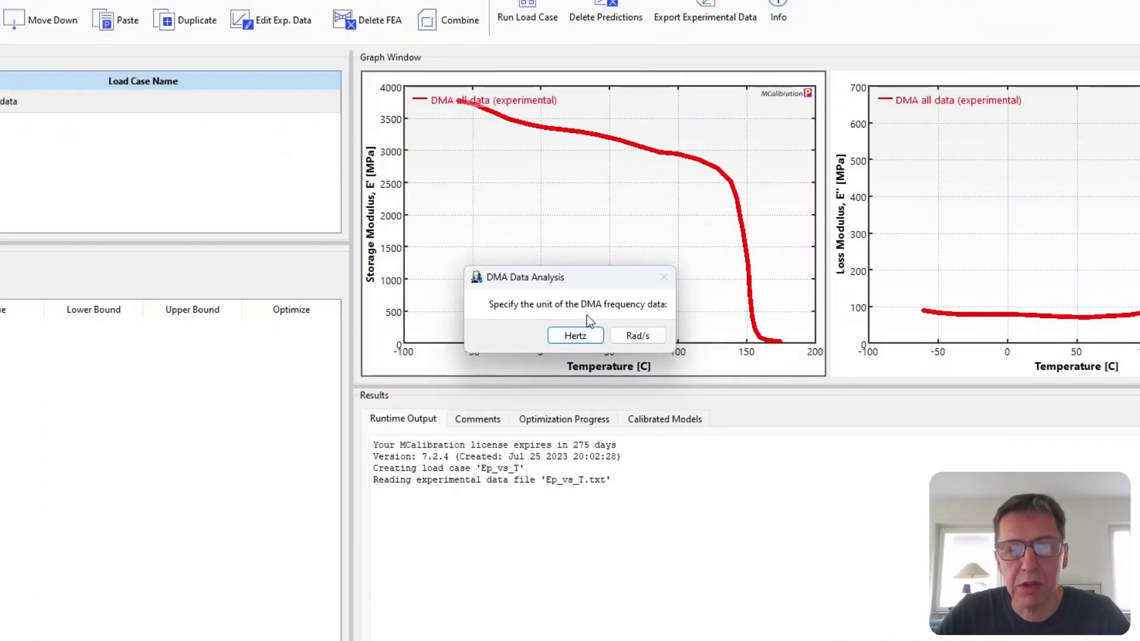
pyautogui.click(629, 335)
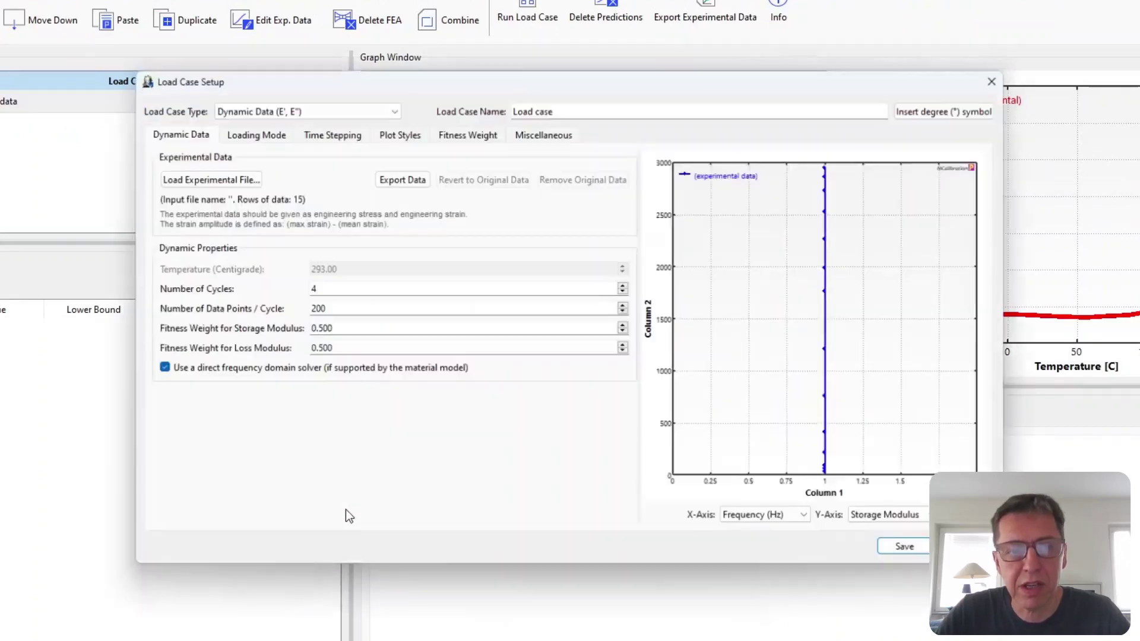
pyautogui.click(909, 551)
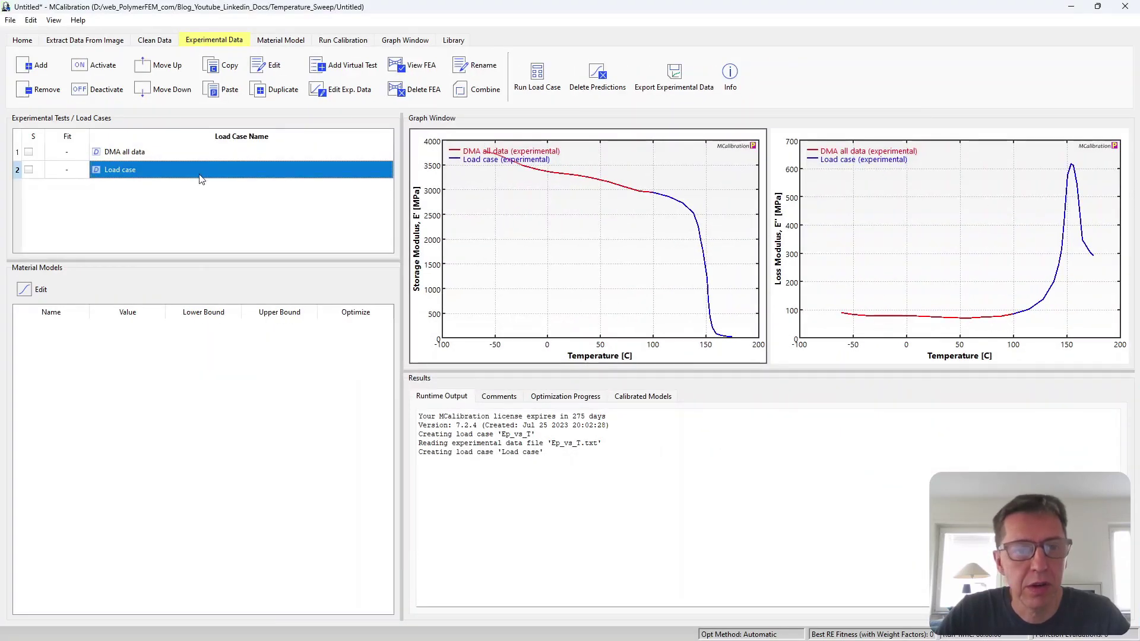
pyautogui.doubleClick(200, 174)
pyautogui.write('DMA')
pyautogui.press('Return')
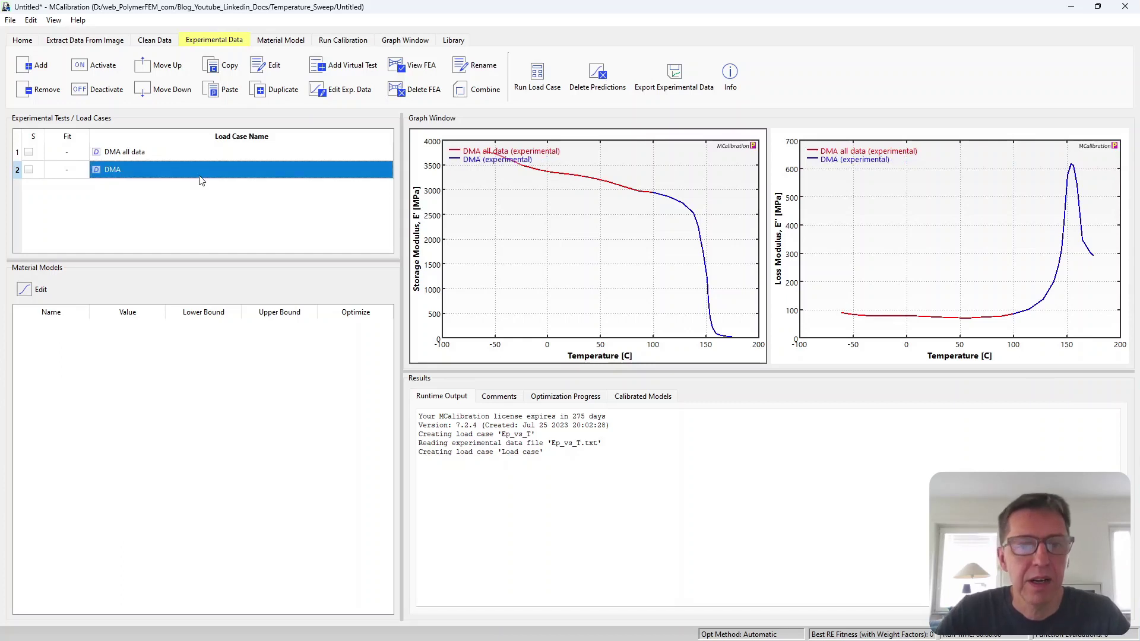
pyautogui.click(109, 152)
# Deactivate DMA all data and save the project as simulation.mcal.
pyautogui.click(98, 89)
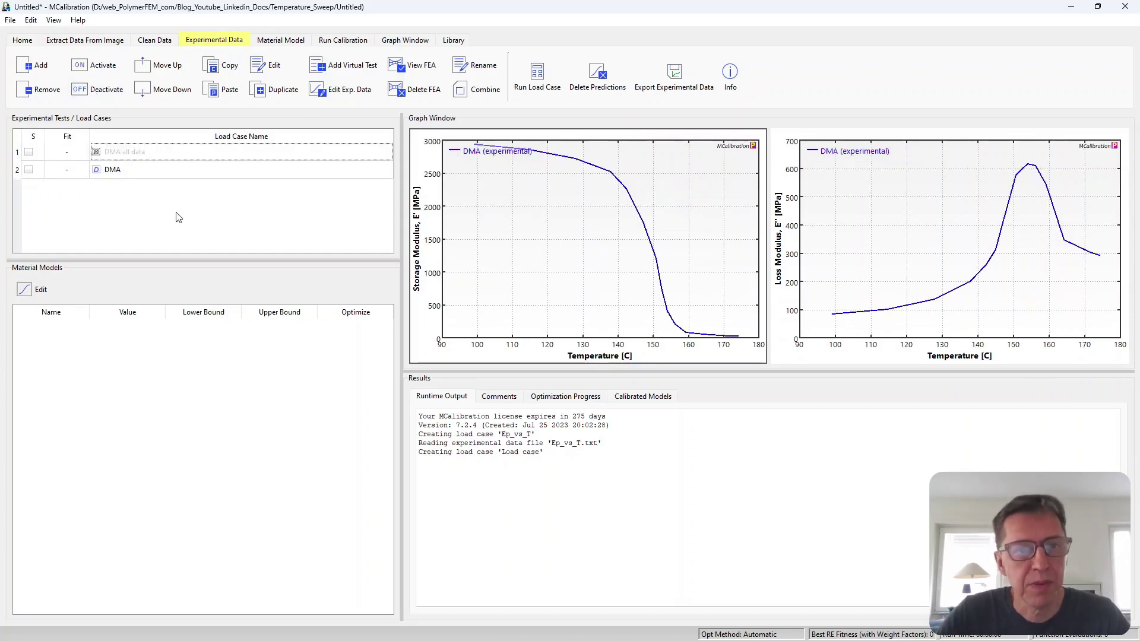
pyautogui.hotkey('ctrl', 's')
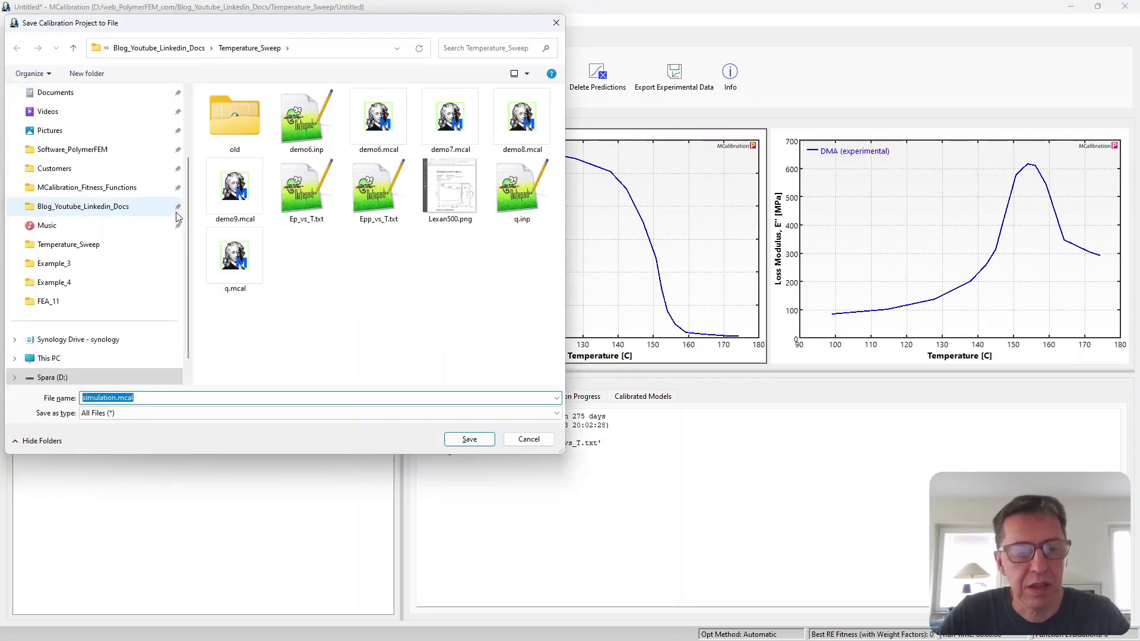
pyautogui.press('Return')
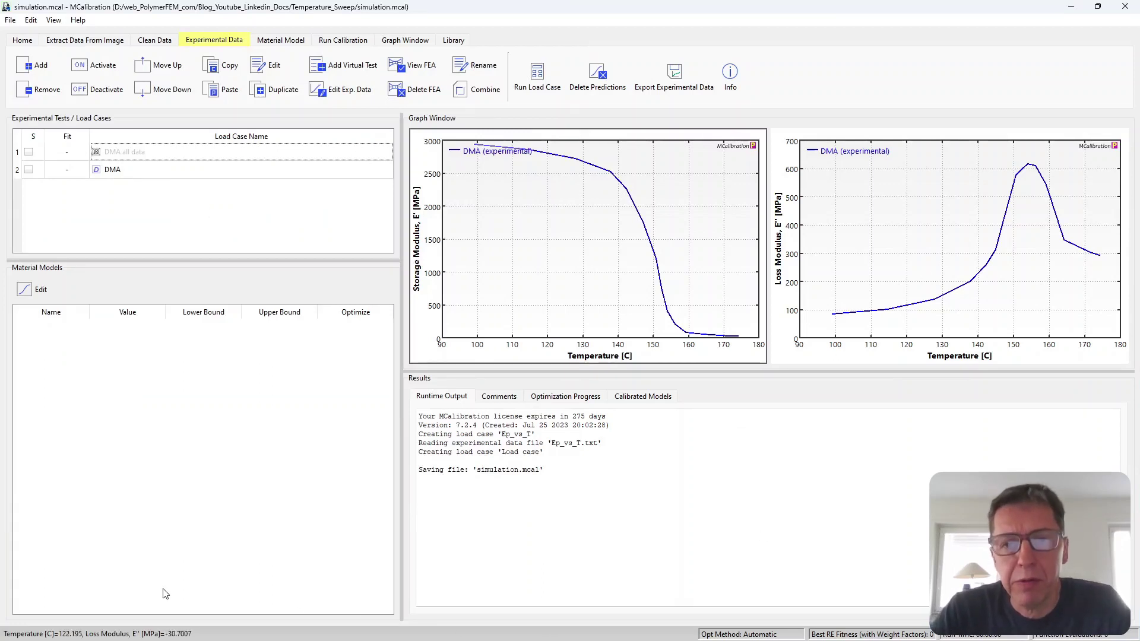
pyautogui.click(50, 295)
# Choose Abaqus-LinearElastic-Viscoelastic with a Prony series spectrum and WLF time-temperature superposition.
pyautogui.scroll(-9, 268, 366)
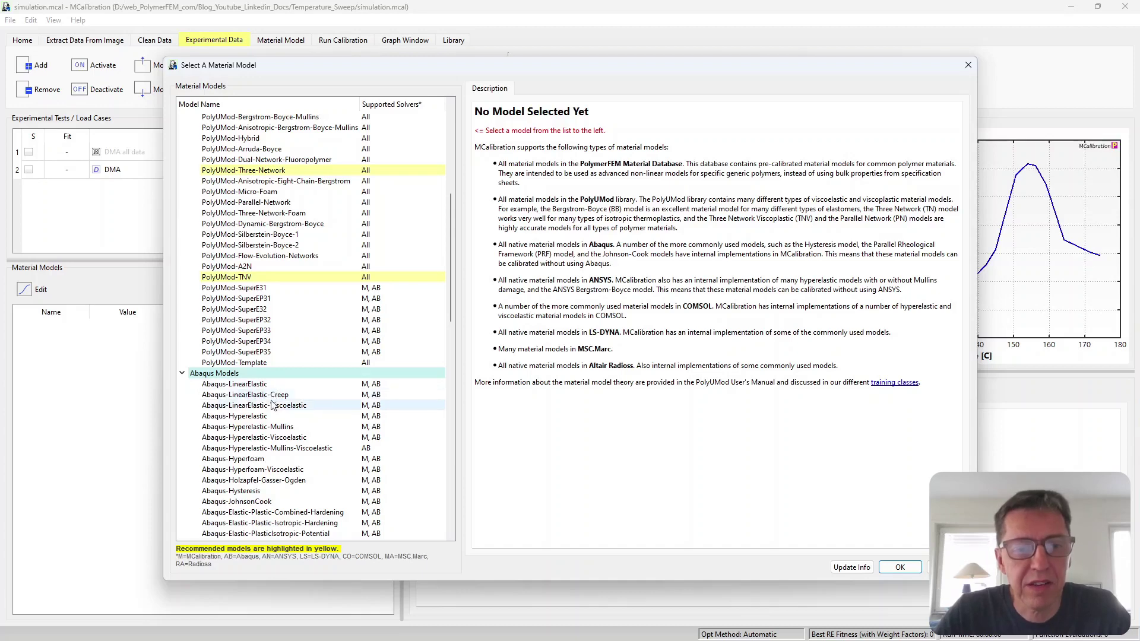
pyautogui.click(273, 405)
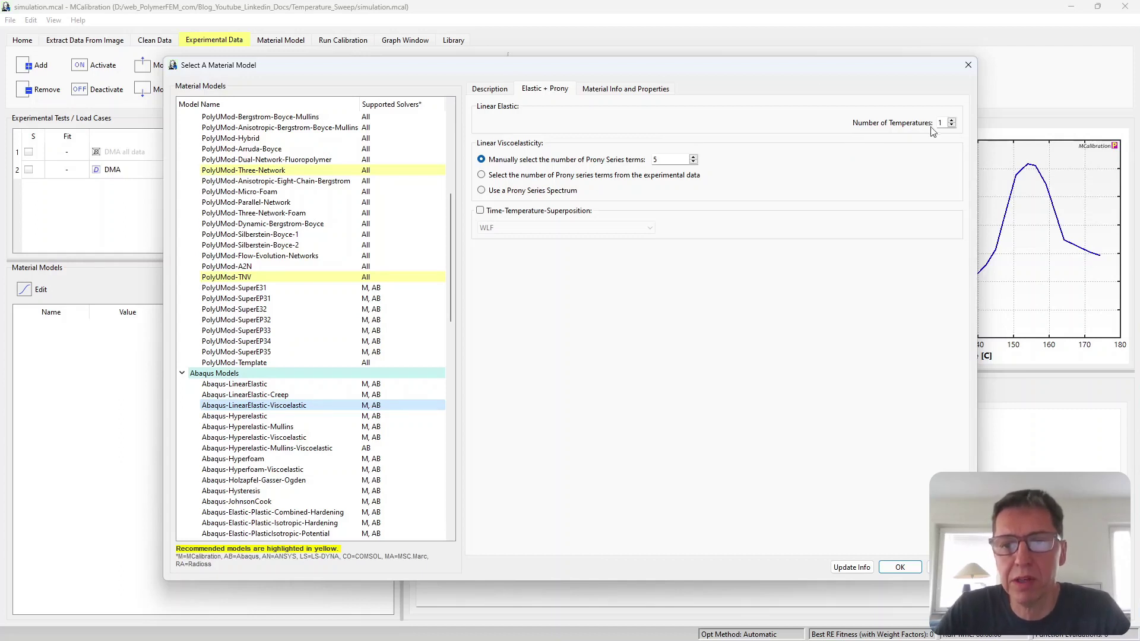
pyautogui.click(481, 191)
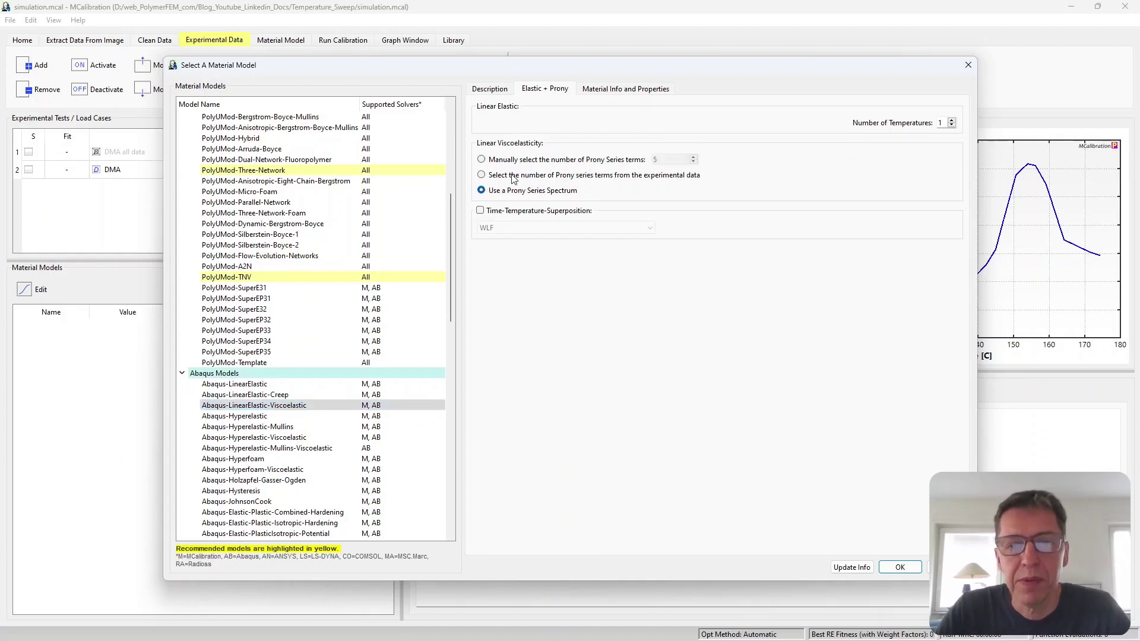
pyautogui.click(541, 213)
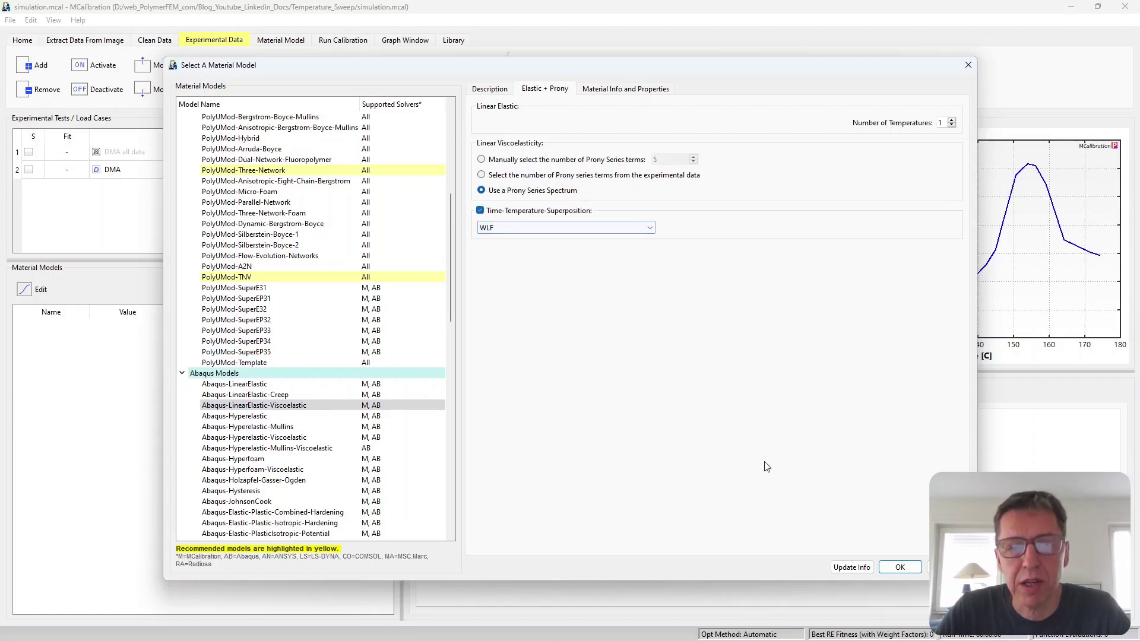
pyautogui.click(900, 568)
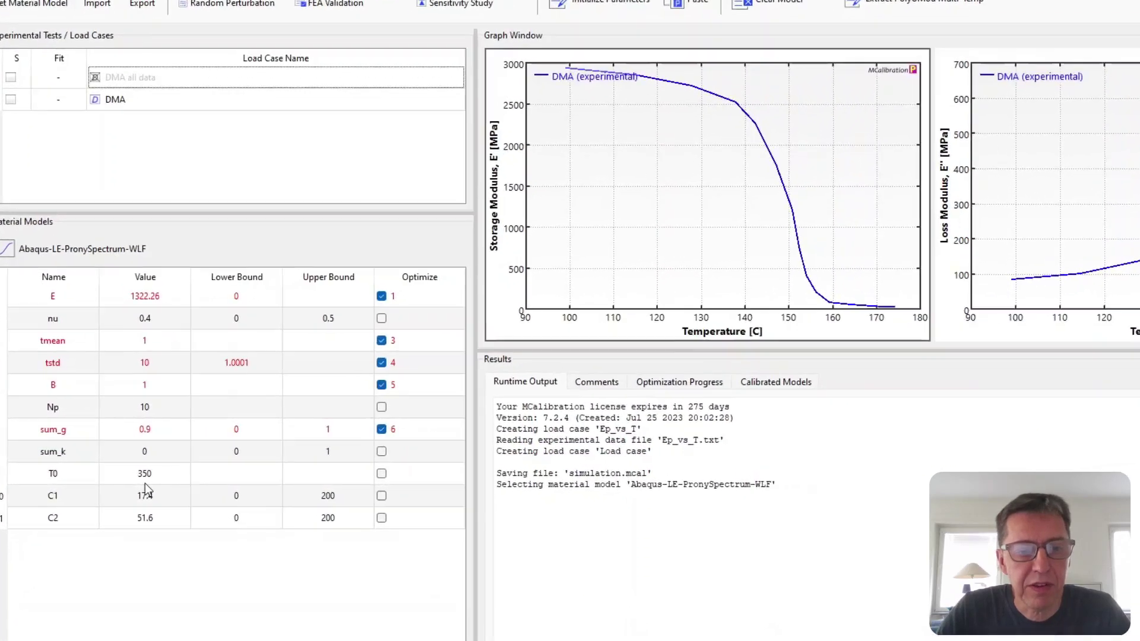
# Set T0 to 150 and let the optimizer fit C1 and C2.
pyautogui.click(138, 477)
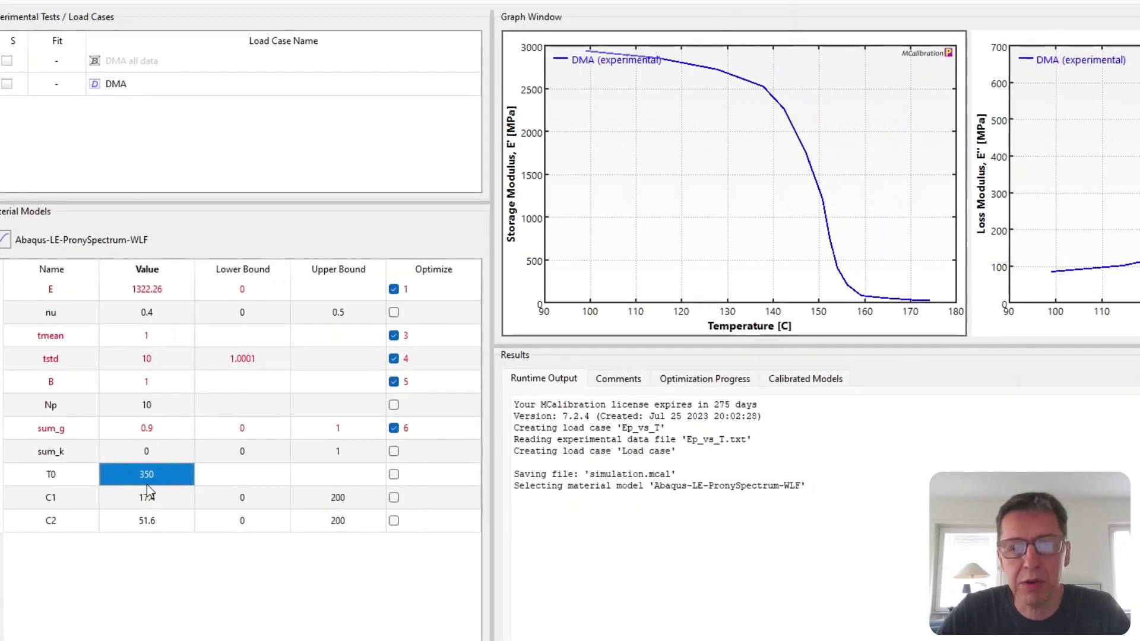
pyautogui.write('150')
pyautogui.press('Return')
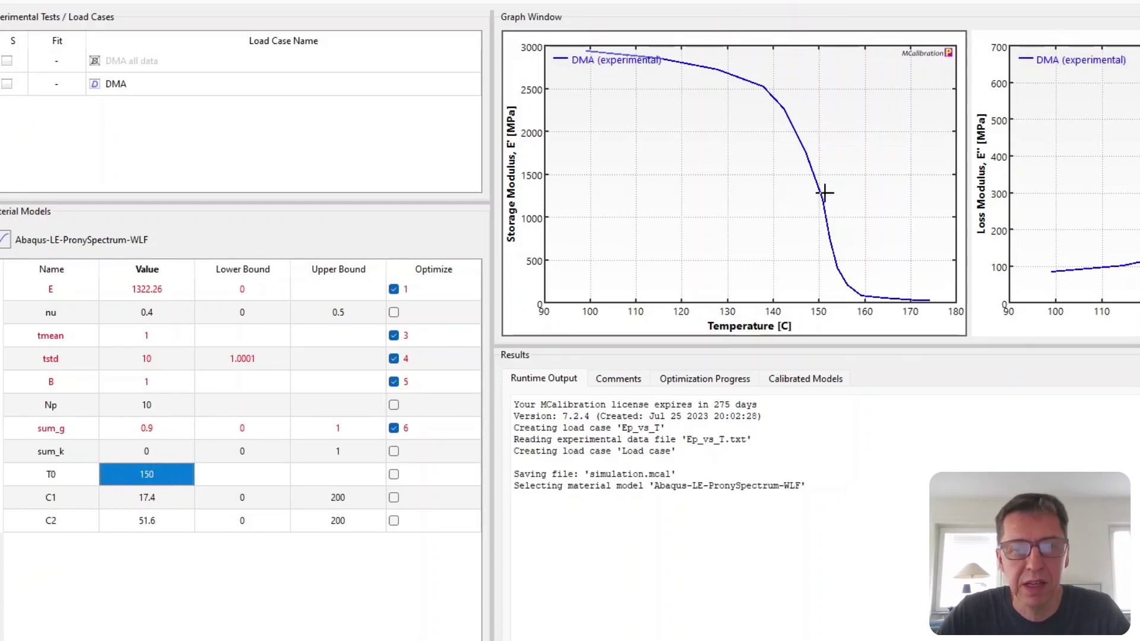
pyautogui.click(394, 498)
pyautogui.click(393, 521)
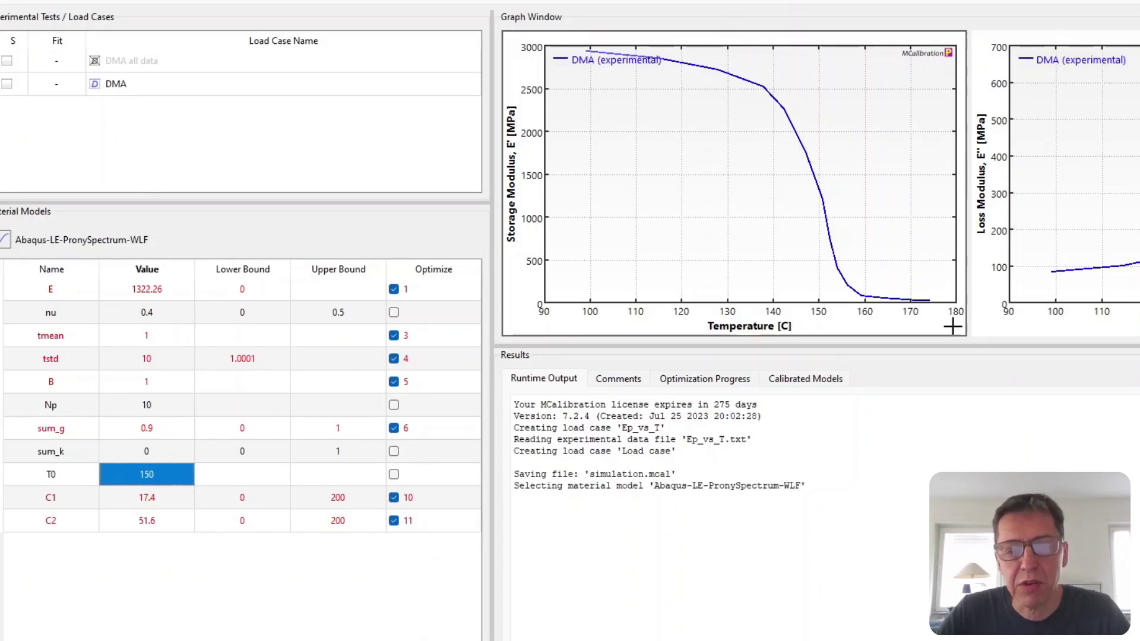
# Tie sum_k to sum_g and set sum_g to 0.9.
pyautogui.click(432, 451)
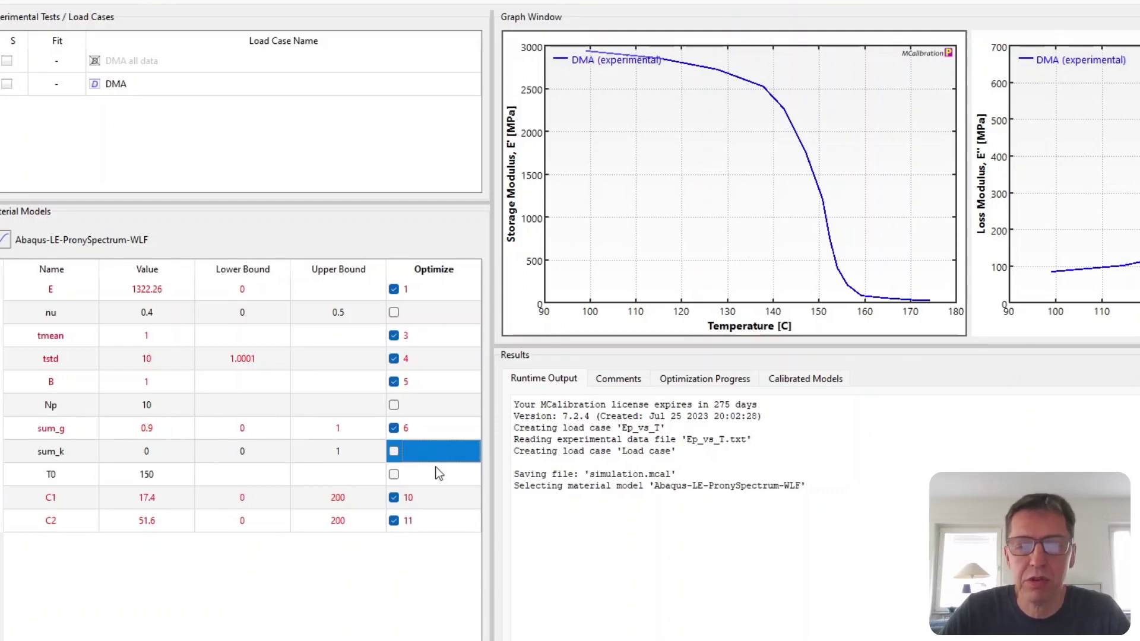
pyautogui.press('space')
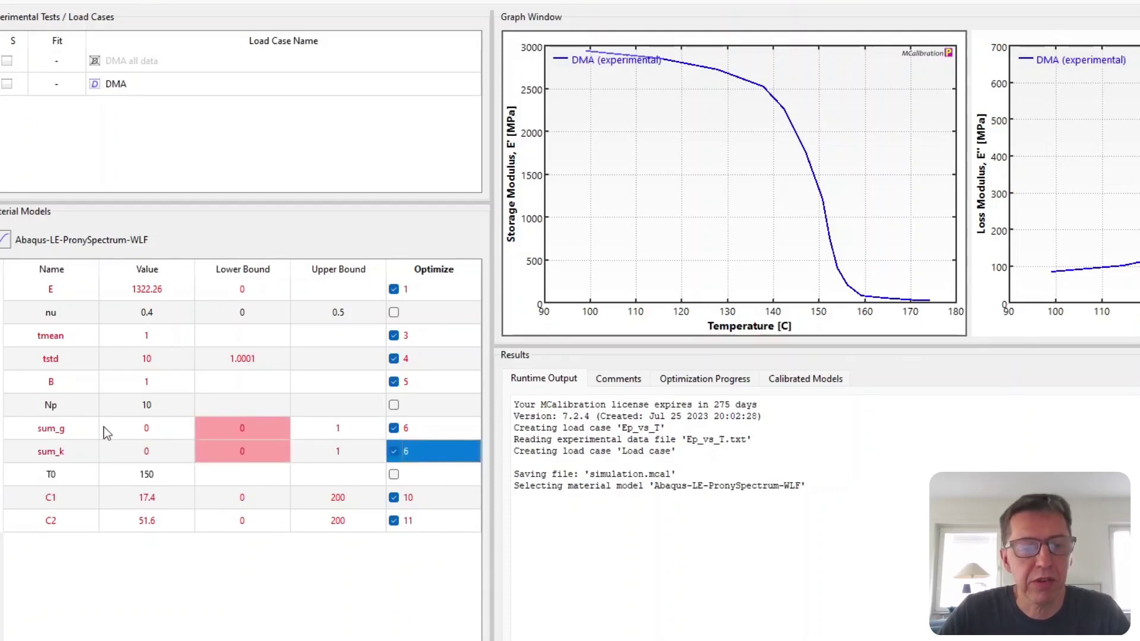
pyautogui.click(103, 426)
pyautogui.write('0.9')
pyautogui.press('Return')
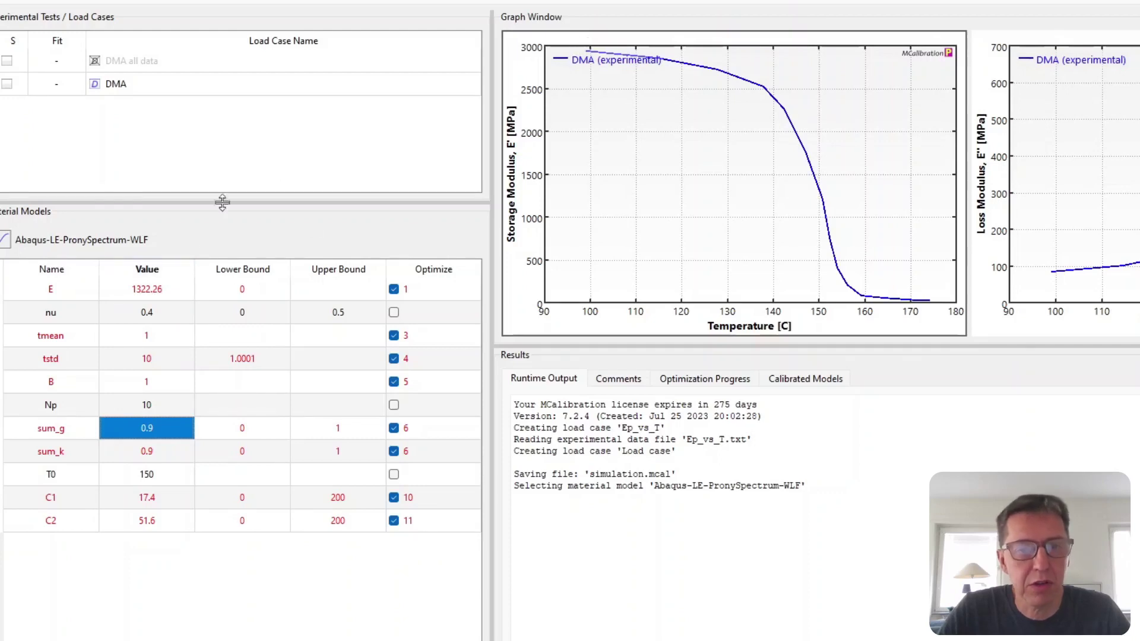
# Set E to 2800, keep B fixed during optimization, and save the project.
pyautogui.click(159, 289)
pyautogui.write('2800')
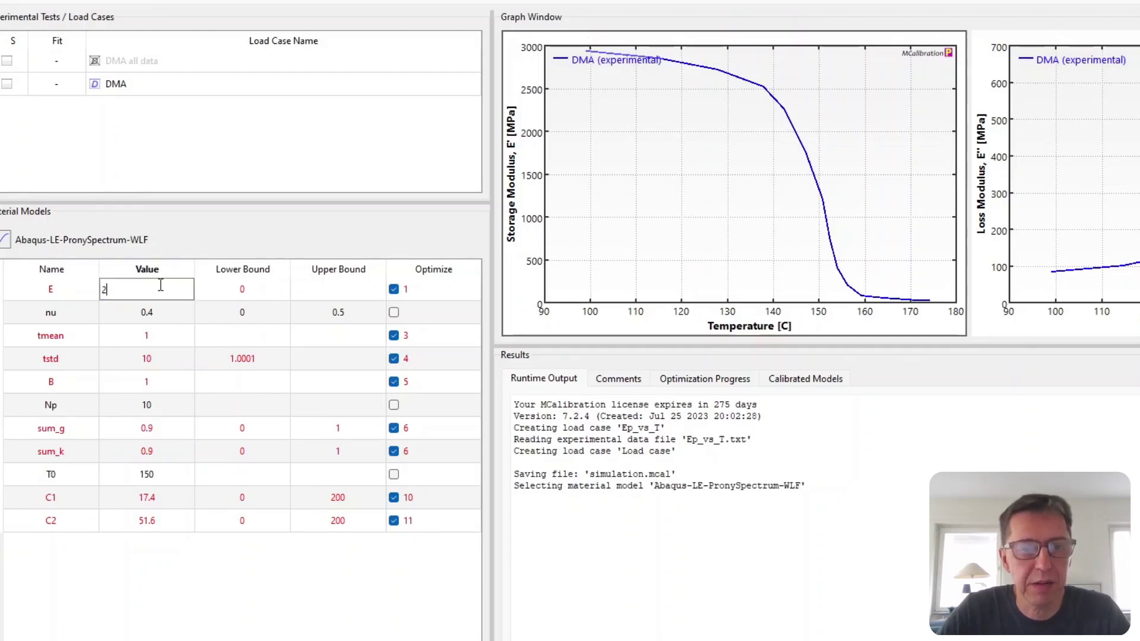
pyautogui.press('Return')
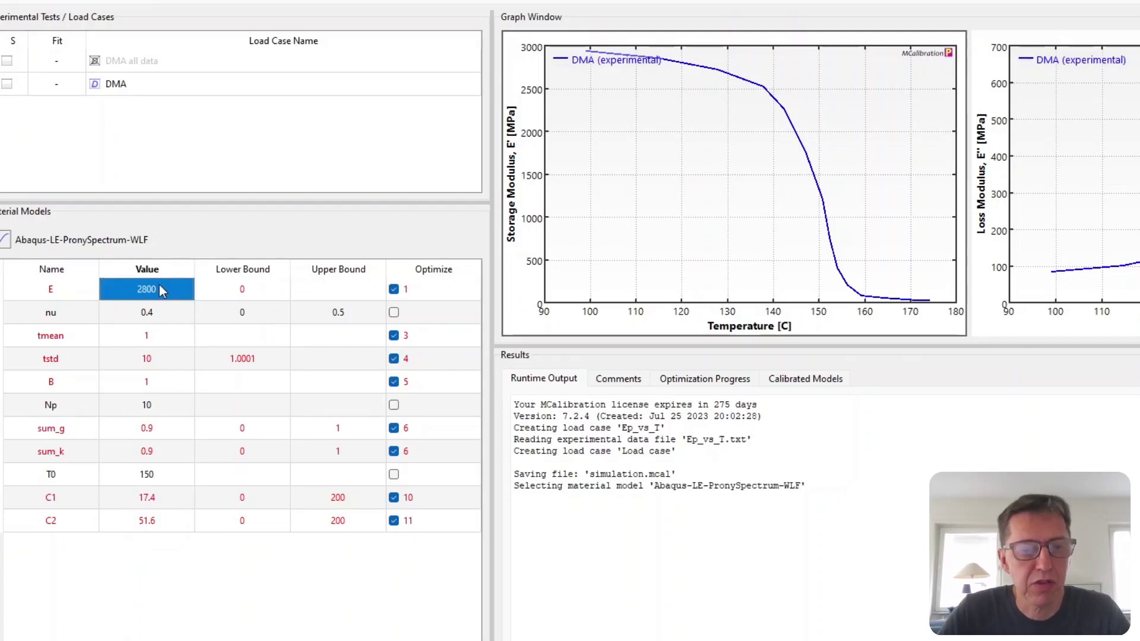
pyautogui.click(392, 383)
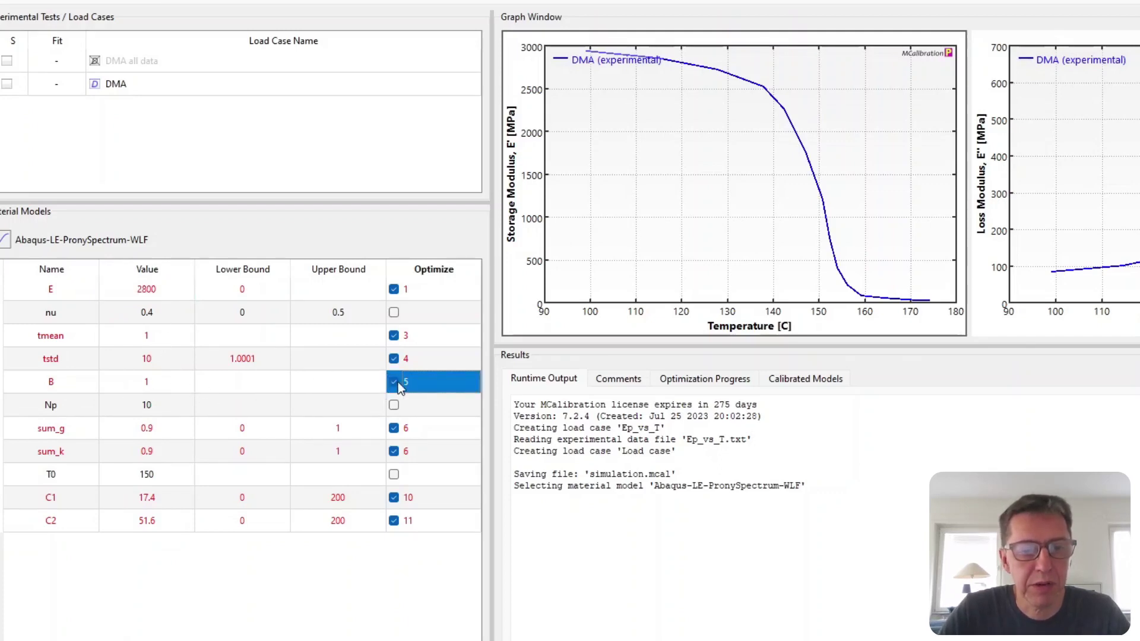
pyautogui.click(323, 384)
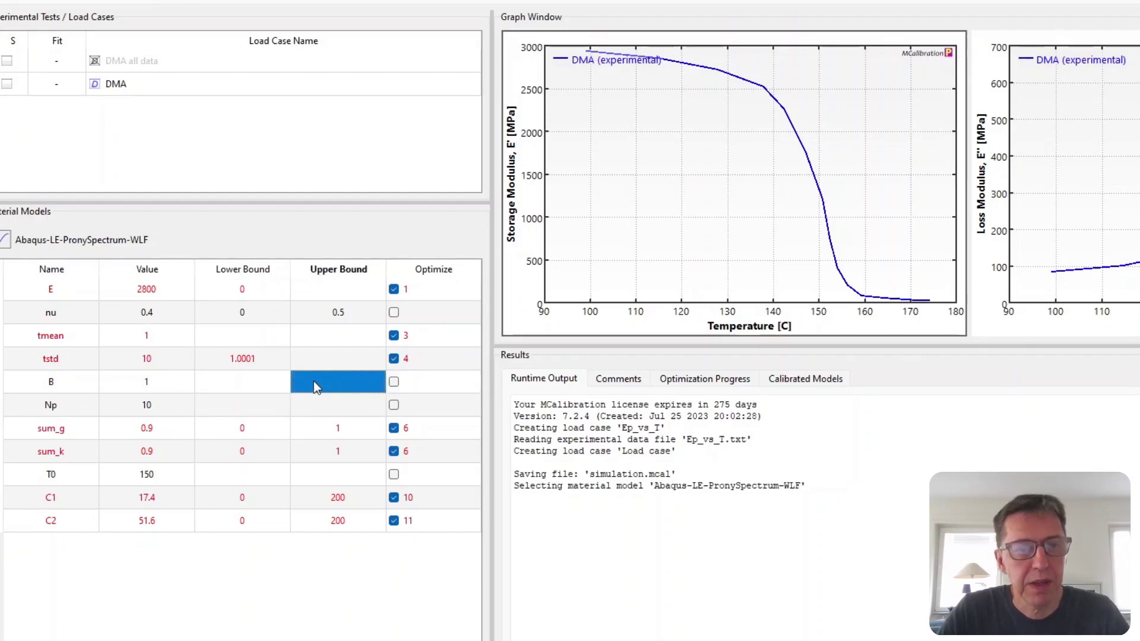
pyautogui.hotkey('ctrl', 's')
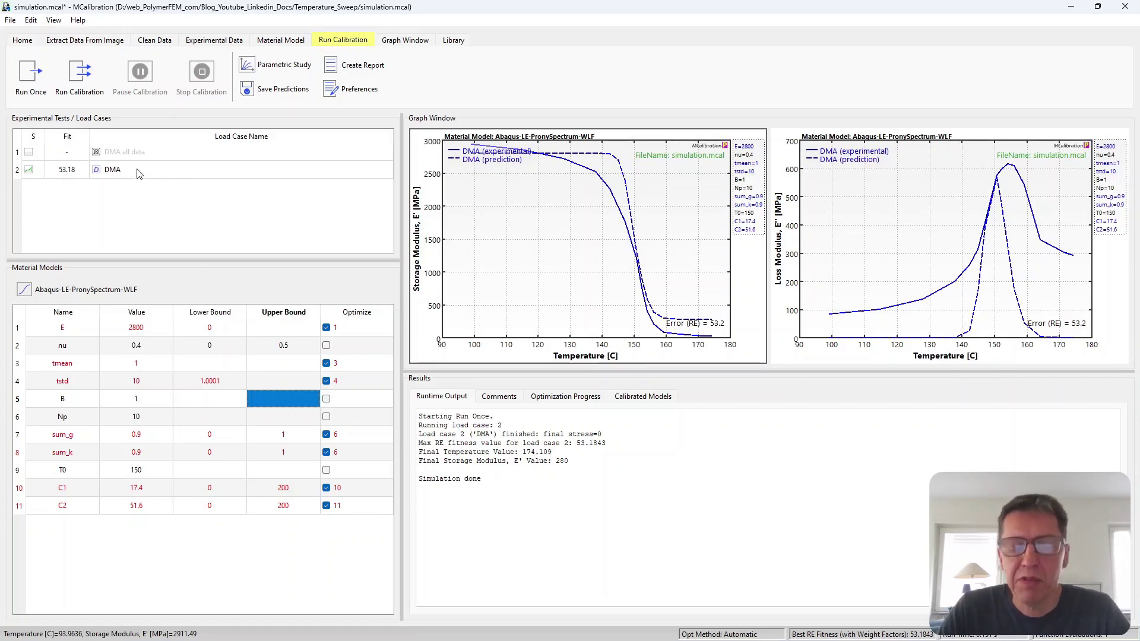
pyautogui.moveTo(138, 173)
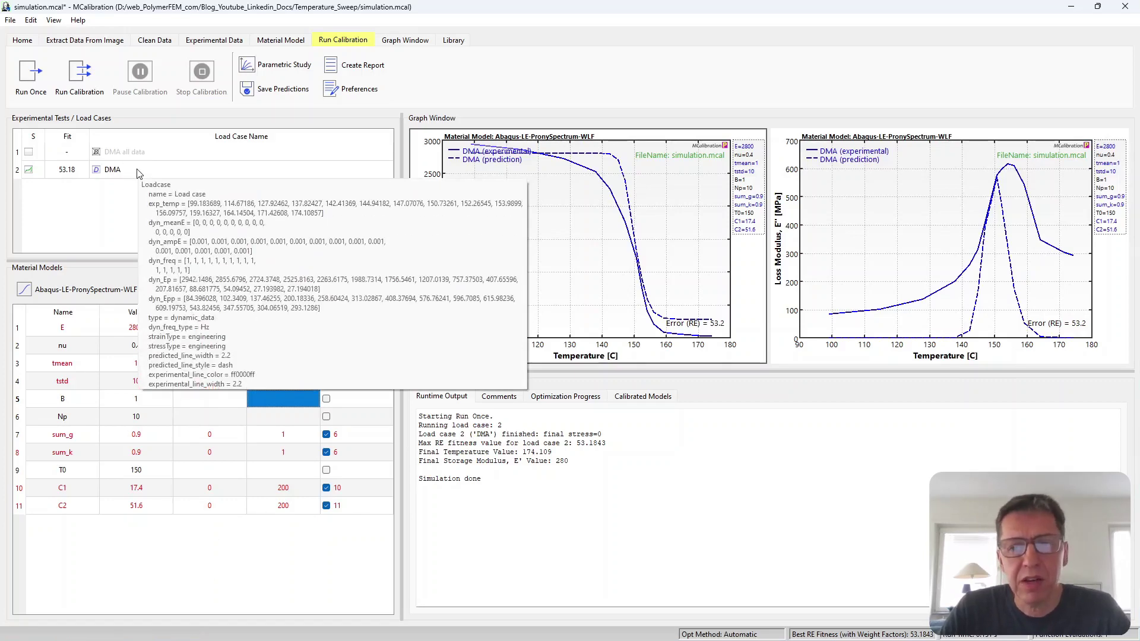
pyautogui.doubleClick(136, 170)
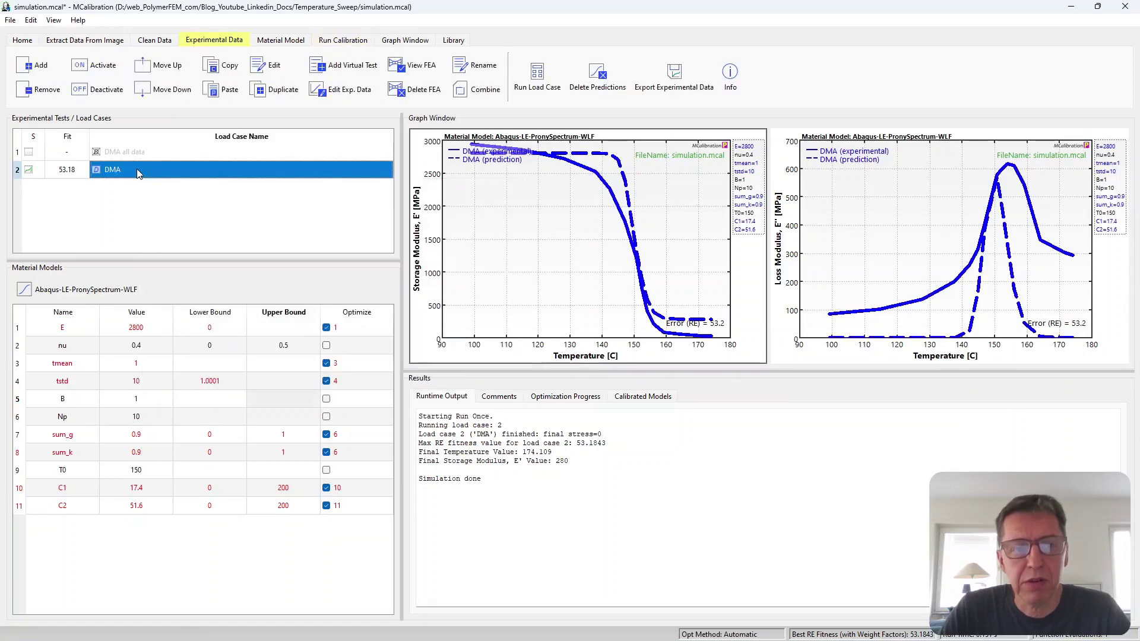
# Weight the DMA load case 1 for storage modulus and 0 for loss modulus, and save it.
pyautogui.doubleClick(394, 328)
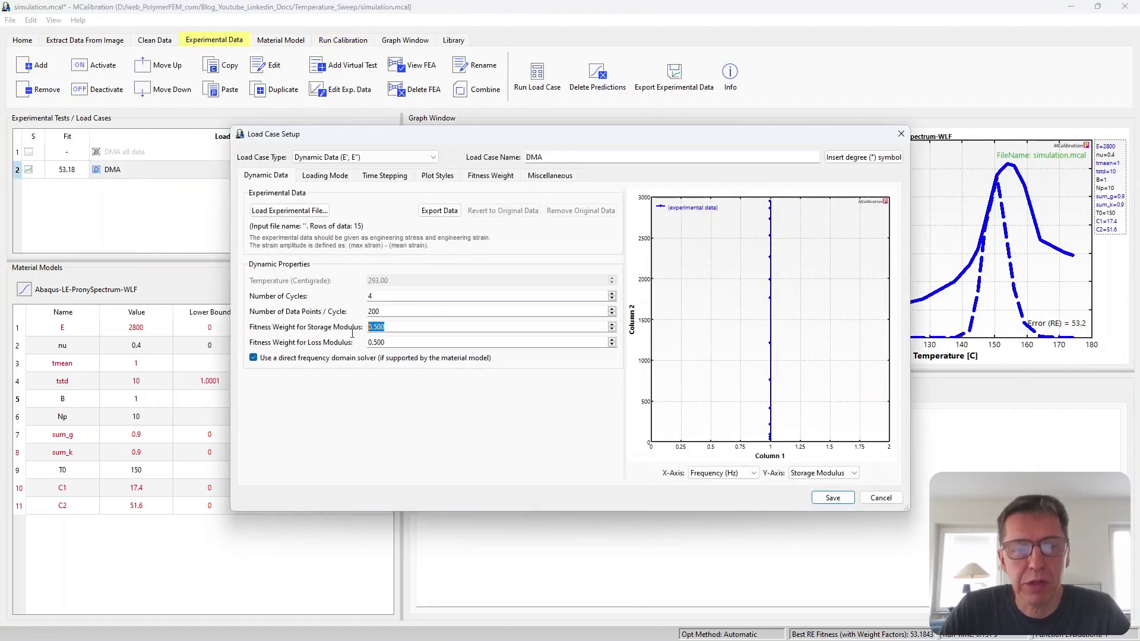
pyautogui.write('1')
pyautogui.doubleClick(405, 342)
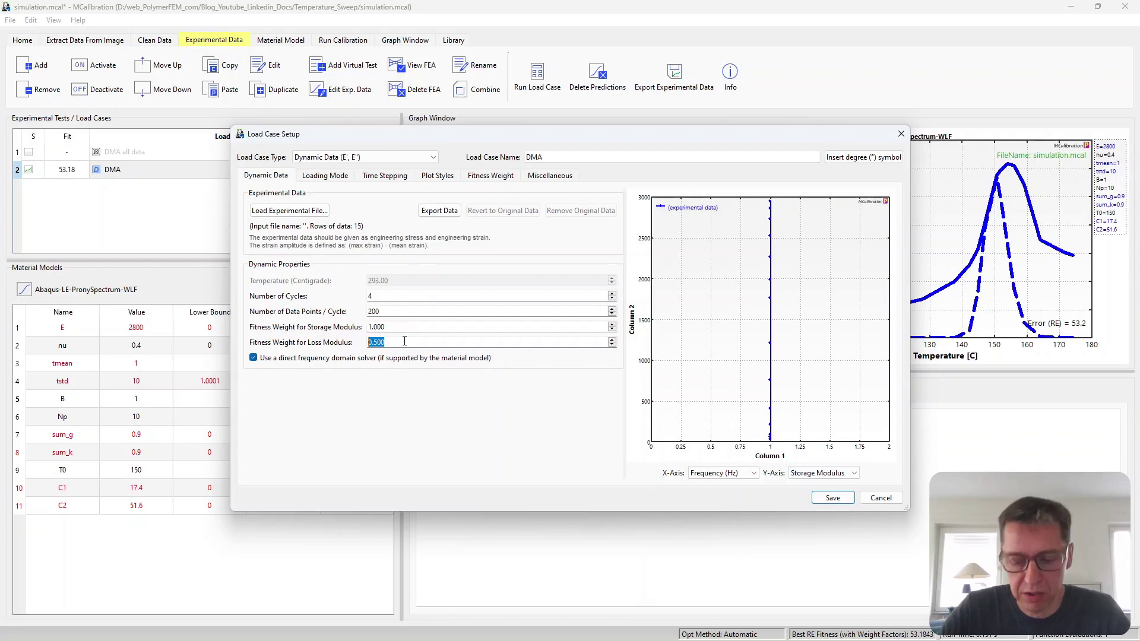
pyautogui.write('0')
pyautogui.press('Tab')
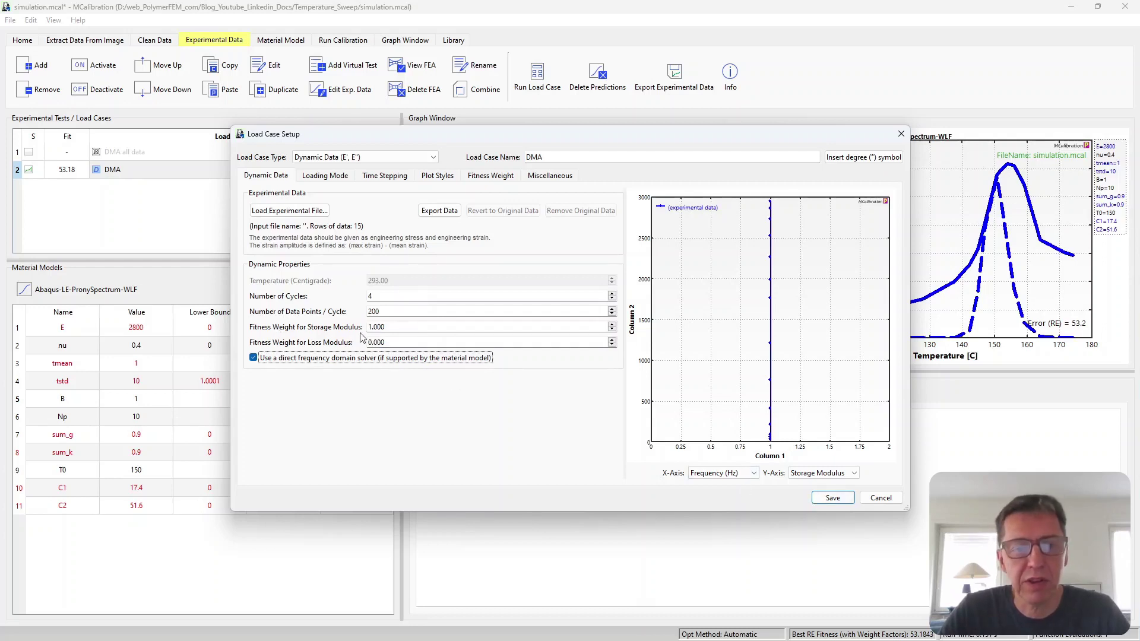
pyautogui.click(831, 499)
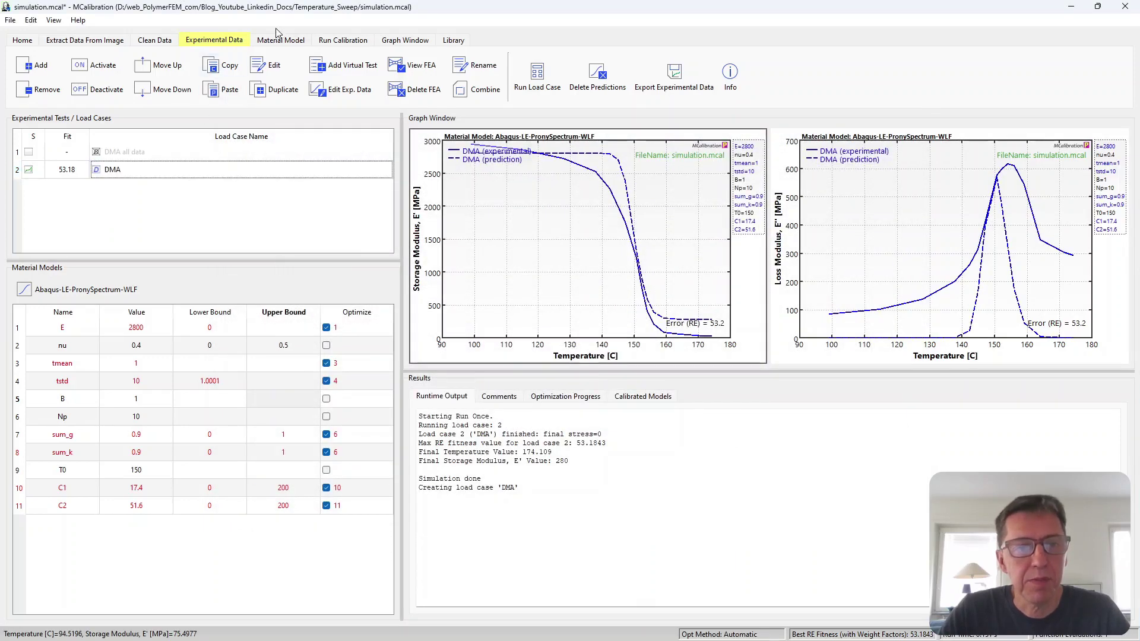
# Run an extensive automatic calibration against the DMA data, bringing the fit error down to 8.68.
pyautogui.click(338, 40)
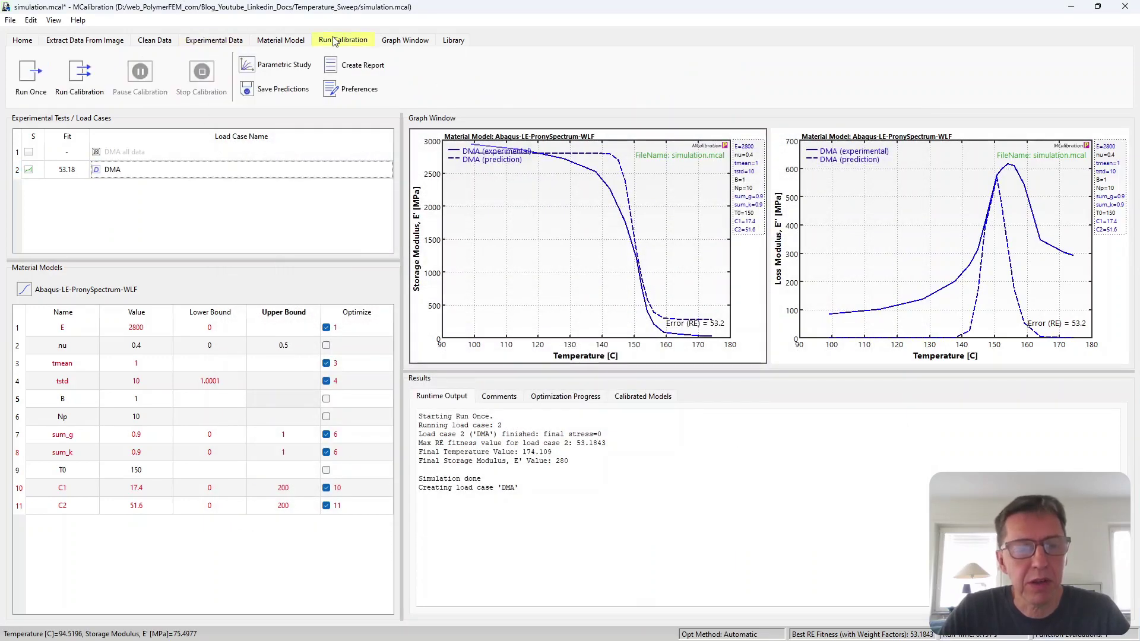
pyautogui.click(80, 74)
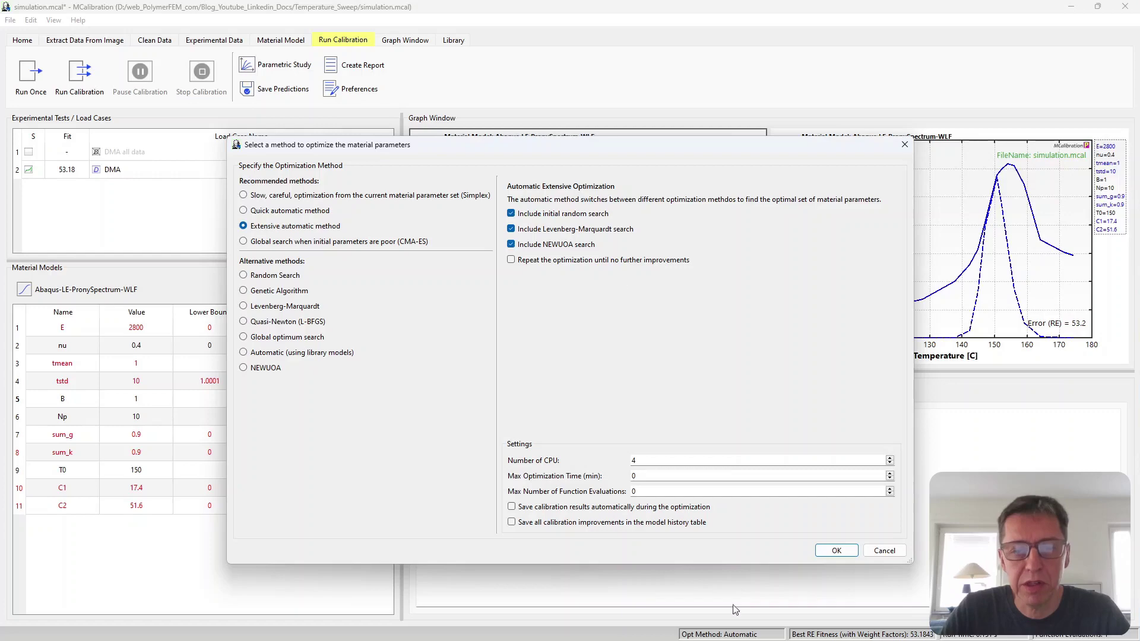
pyautogui.click(835, 550)
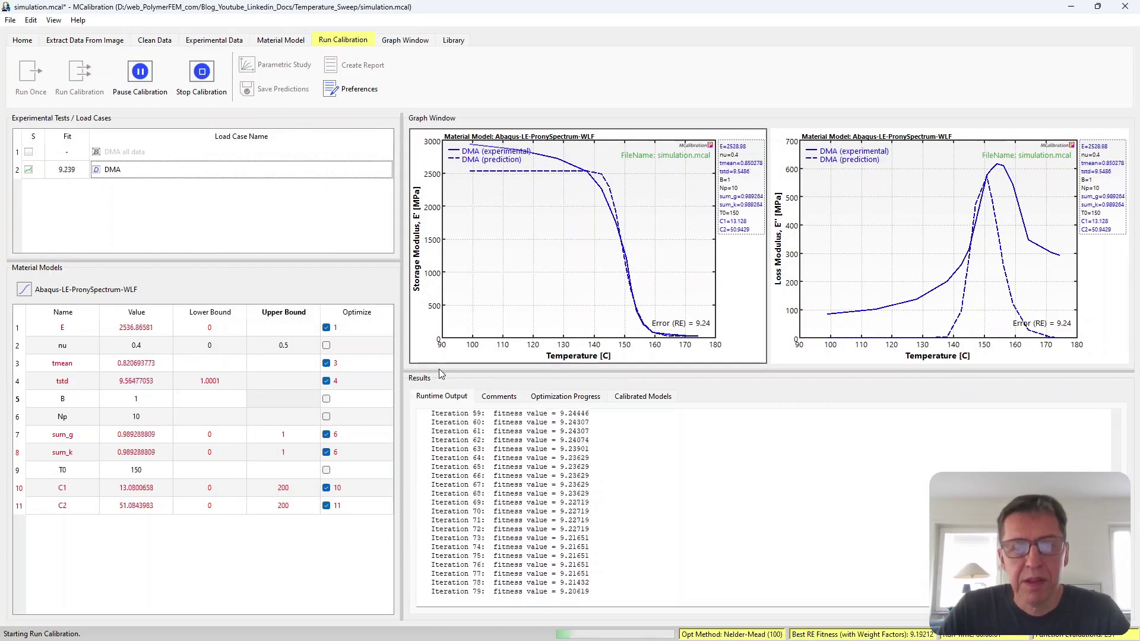
pyautogui.click(567, 397)
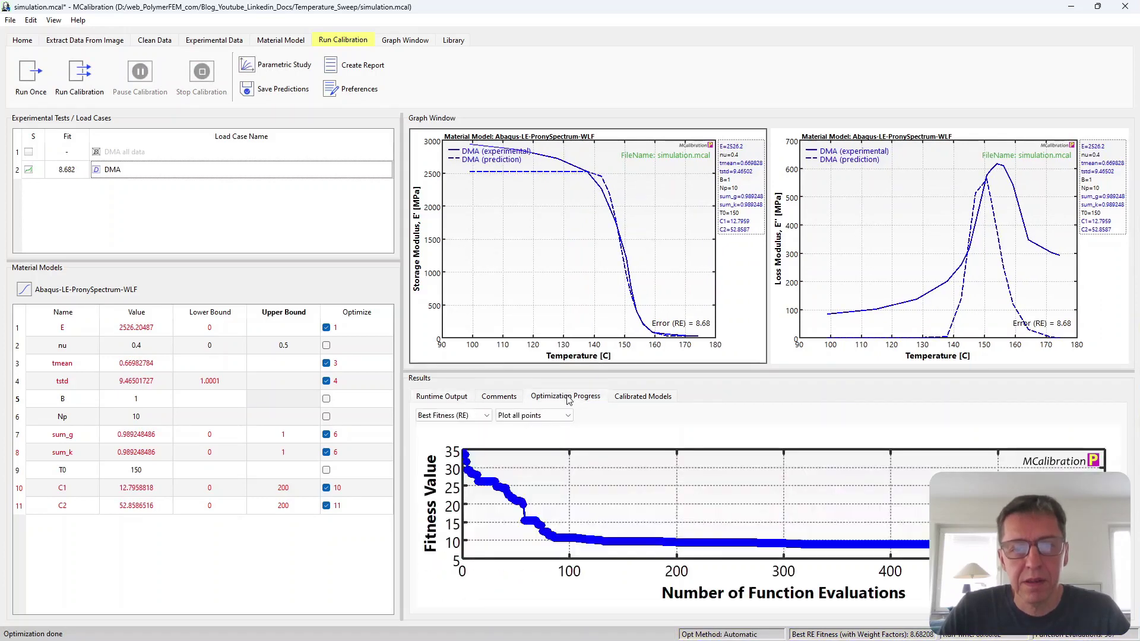
# Review the fitness history and runtime output, then save the calibrated project as simulation.mcal.
pyautogui.click(441, 397)
pyautogui.click(680, 323)
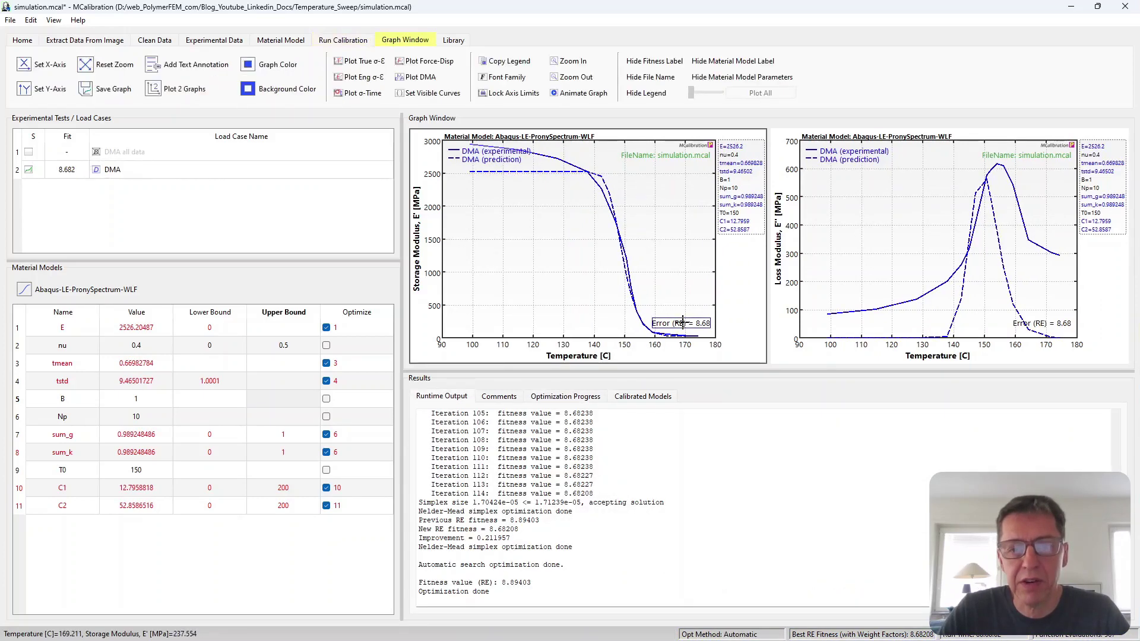
pyautogui.click(275, 214)
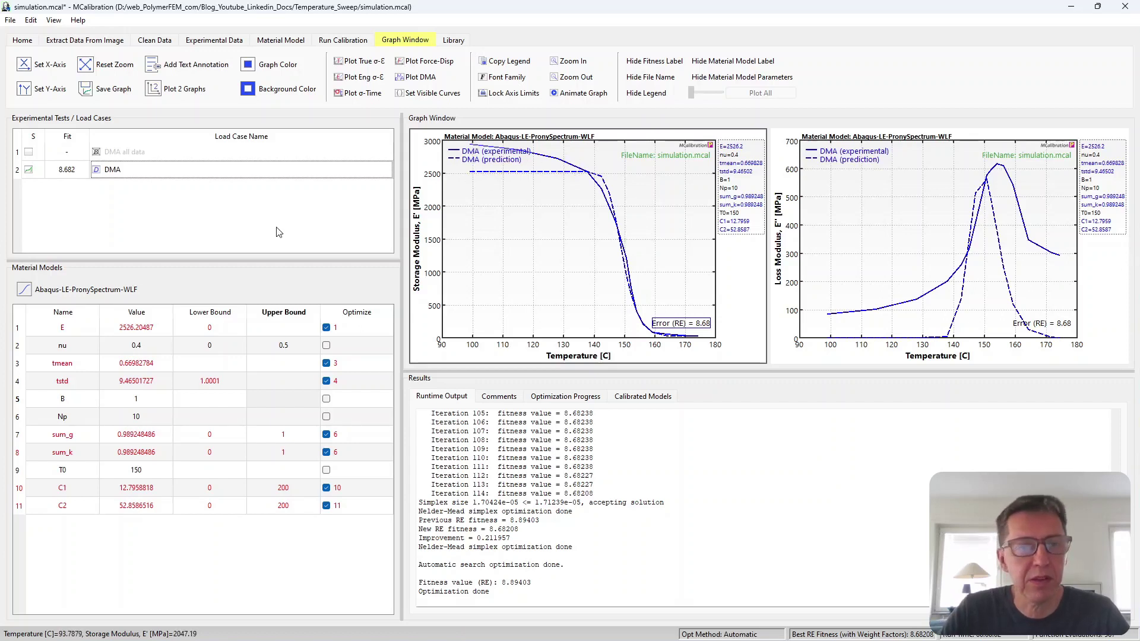
pyautogui.hotkey('ctrl', 's')
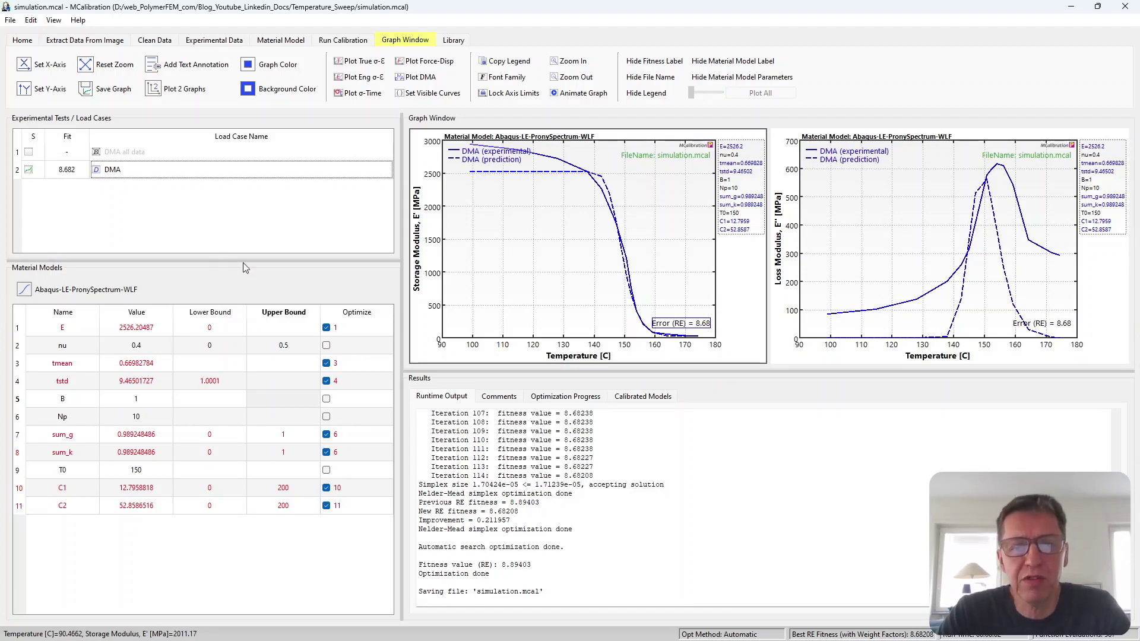
pyautogui.click(556, 259)
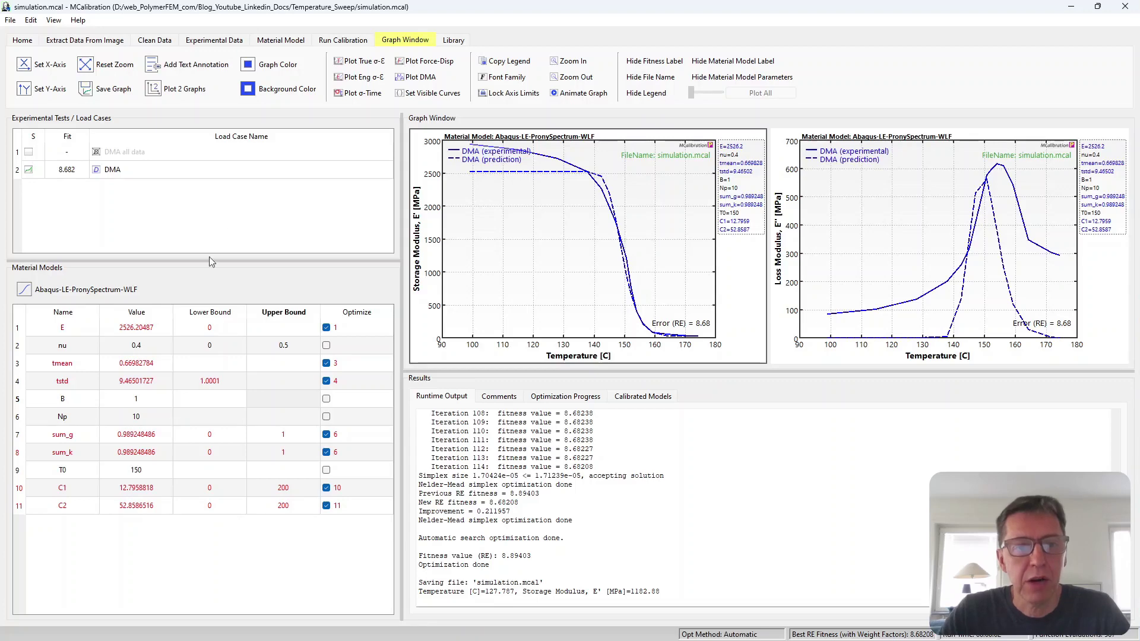
pyautogui.click(283, 39)
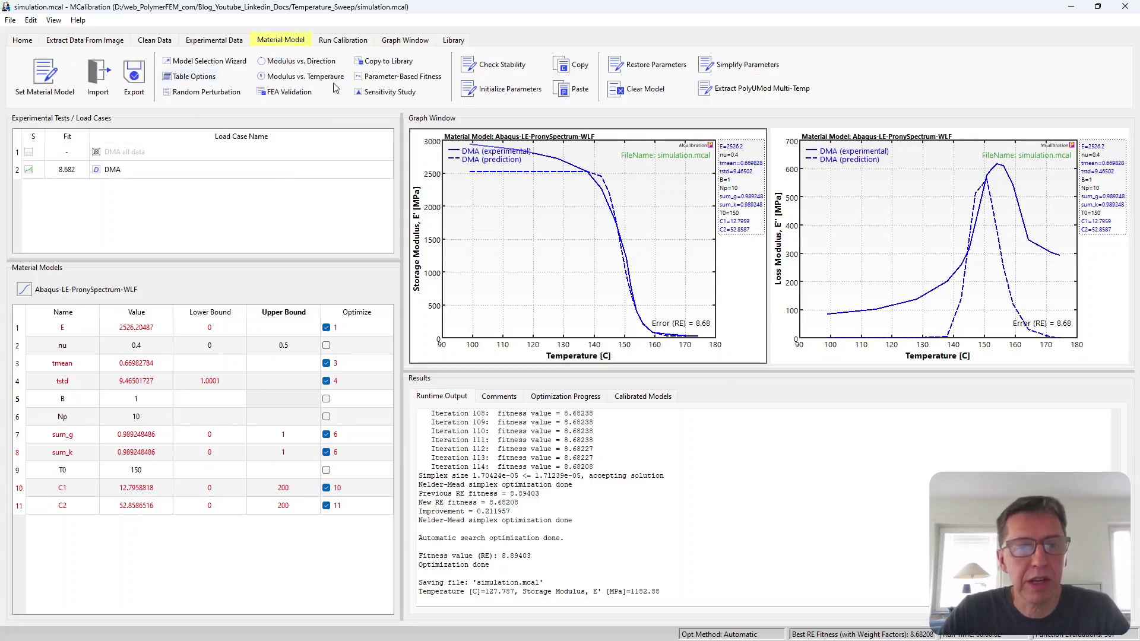
# Export the calibrated parameters in Abaqus inp format as simulation.inp.
pyautogui.click(132, 72)
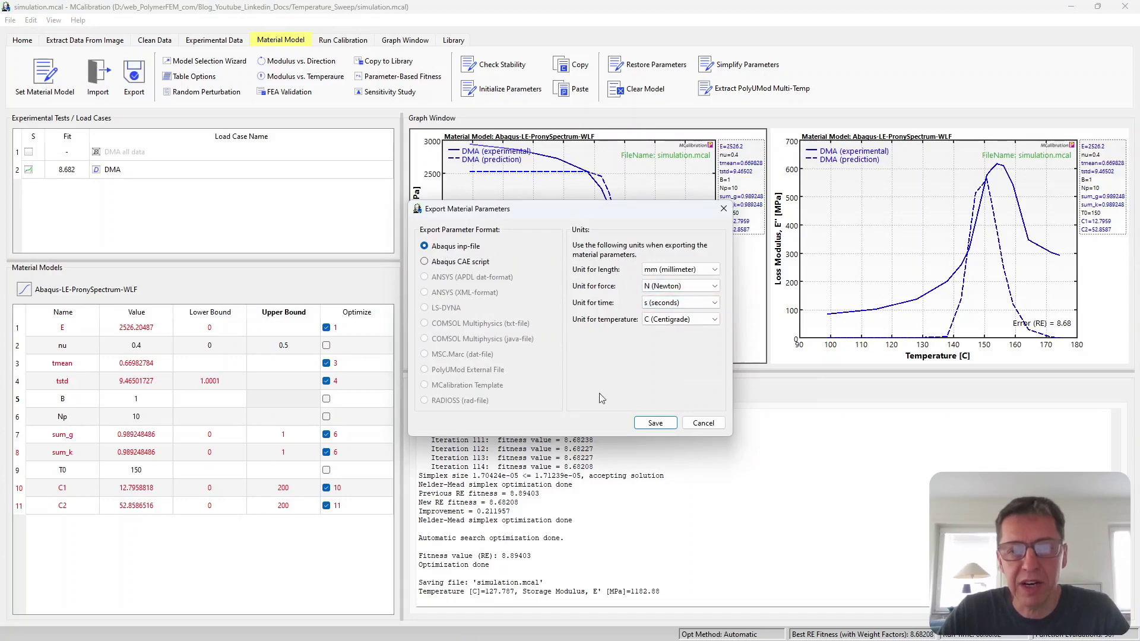
pyautogui.click(665, 426)
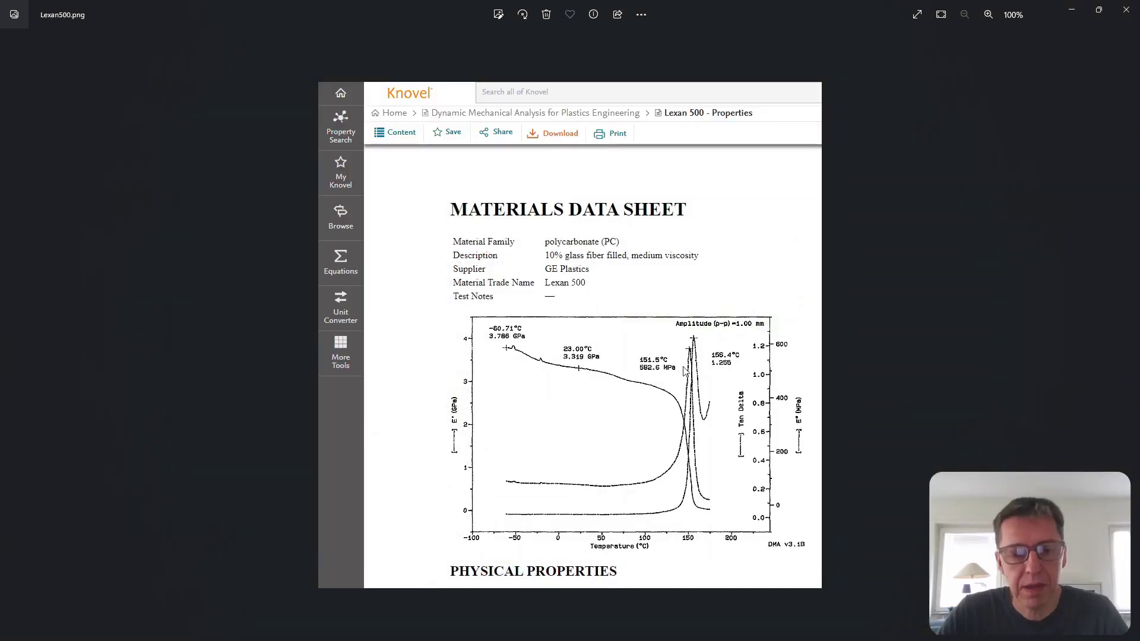
pyautogui.press('super')
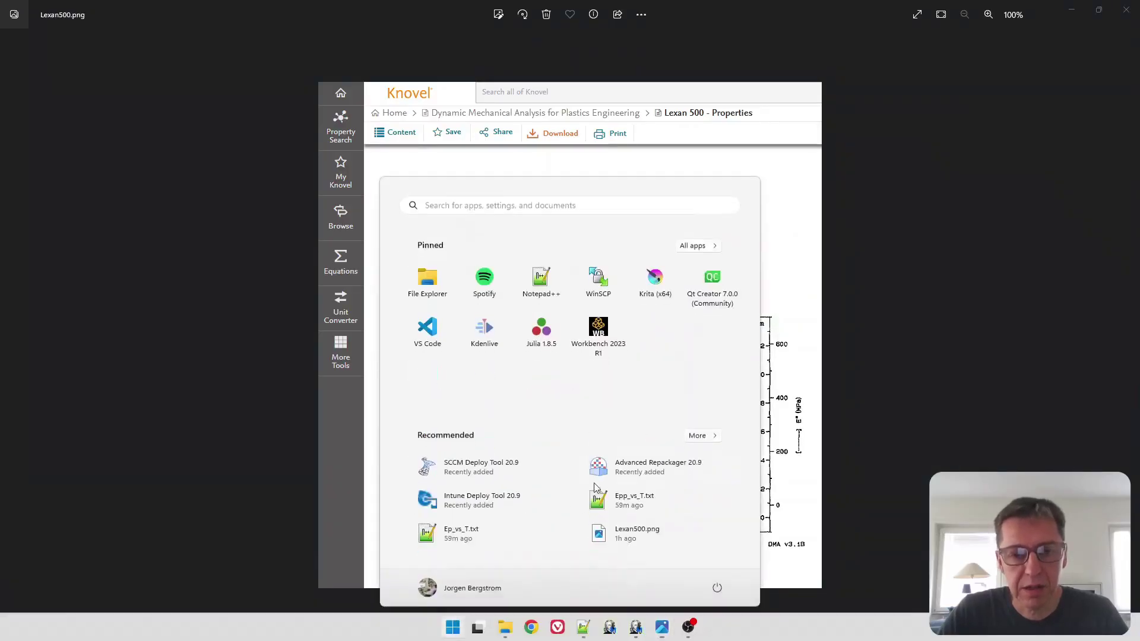
pyautogui.click(635, 629)
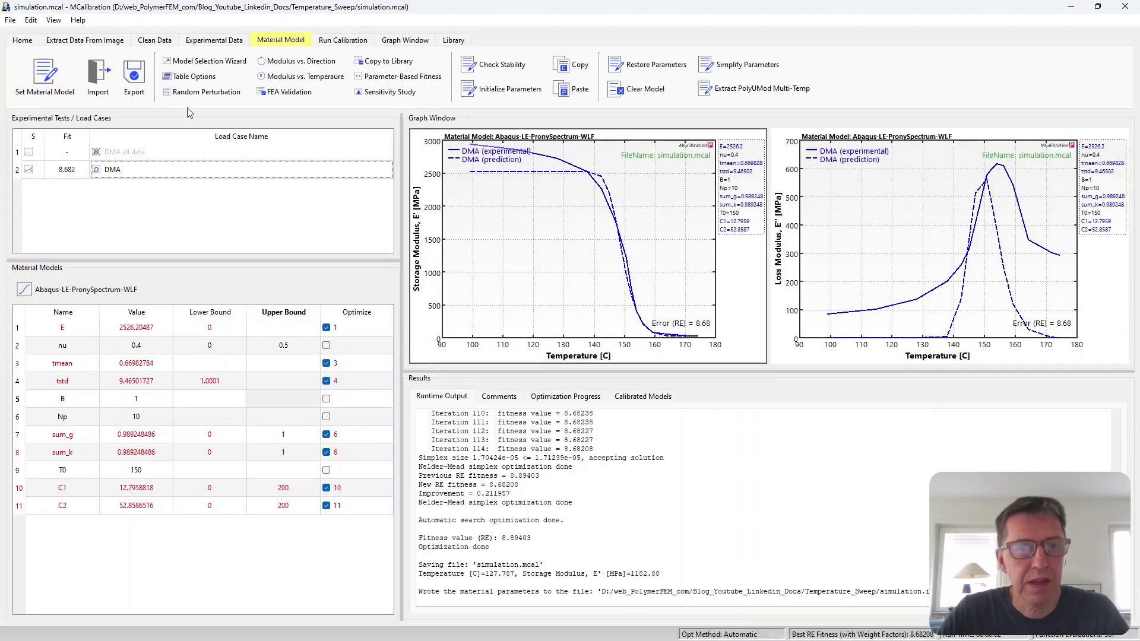
# Import MCal_Mat from simulation.inp, giving an Abaqus-LE-Prony10-WLF model with E 2526.2.
pyautogui.click(101, 76)
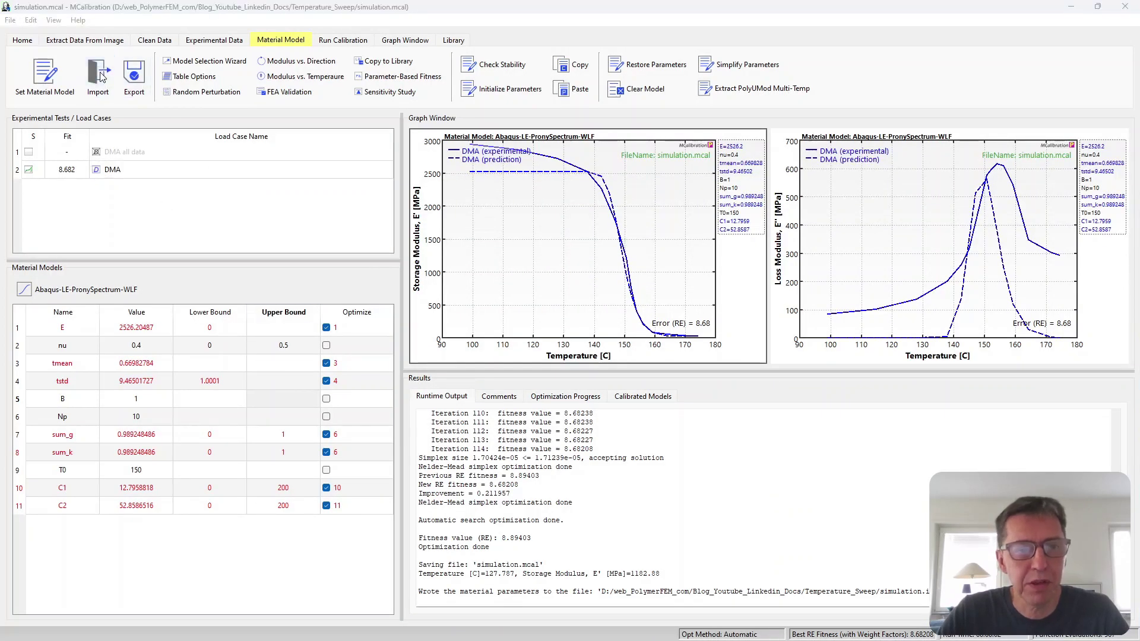
pyautogui.click(384, 129)
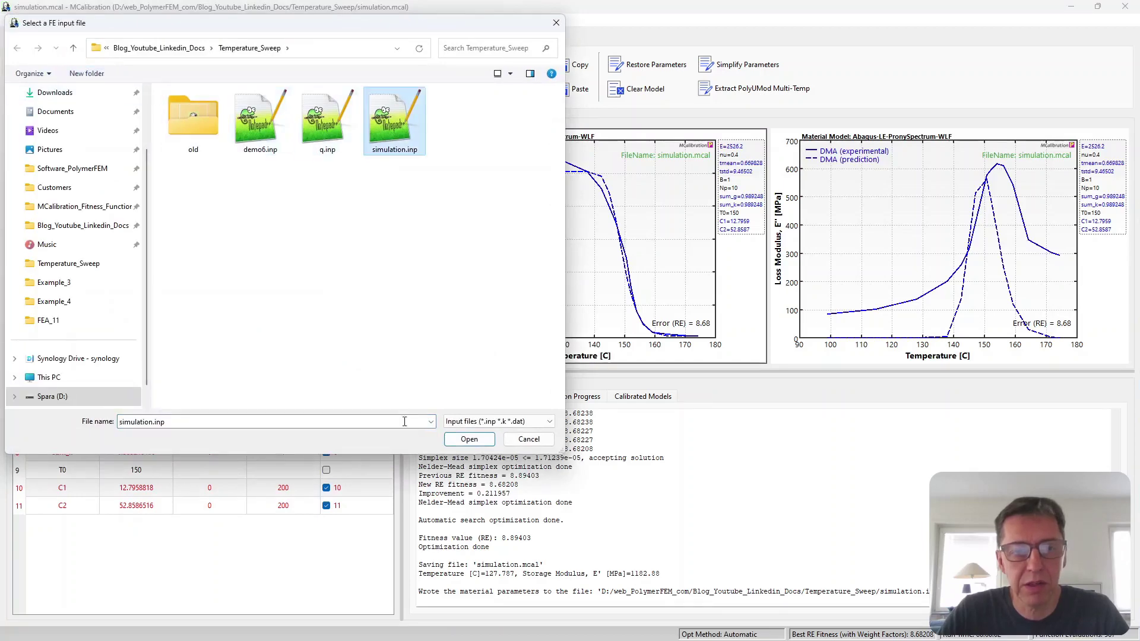
pyautogui.click(469, 440)
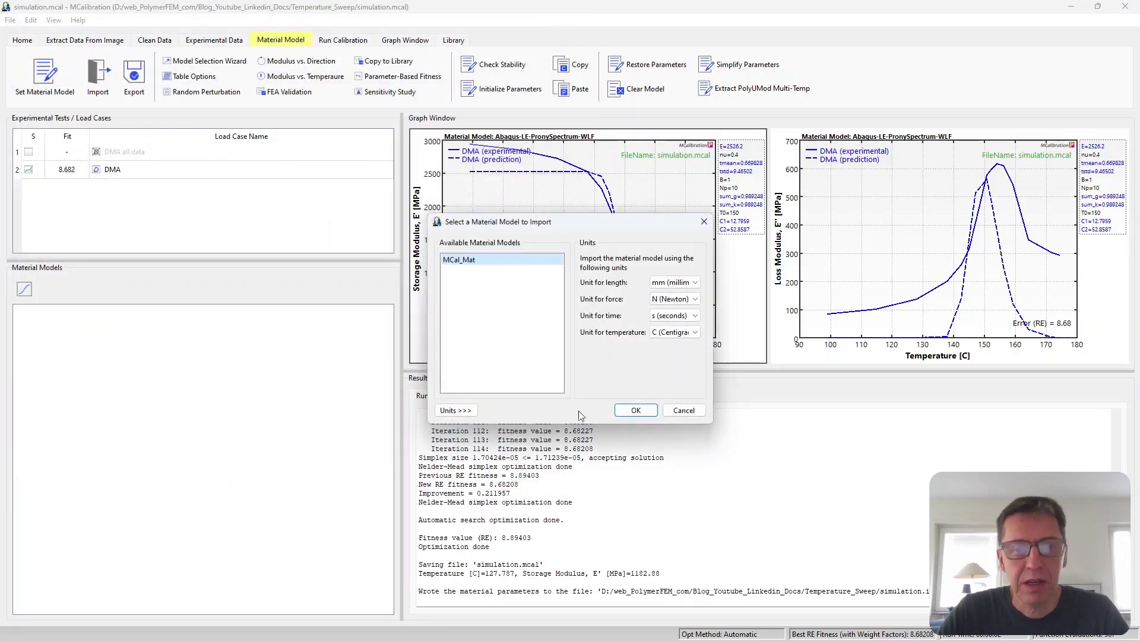
pyautogui.click(636, 418)
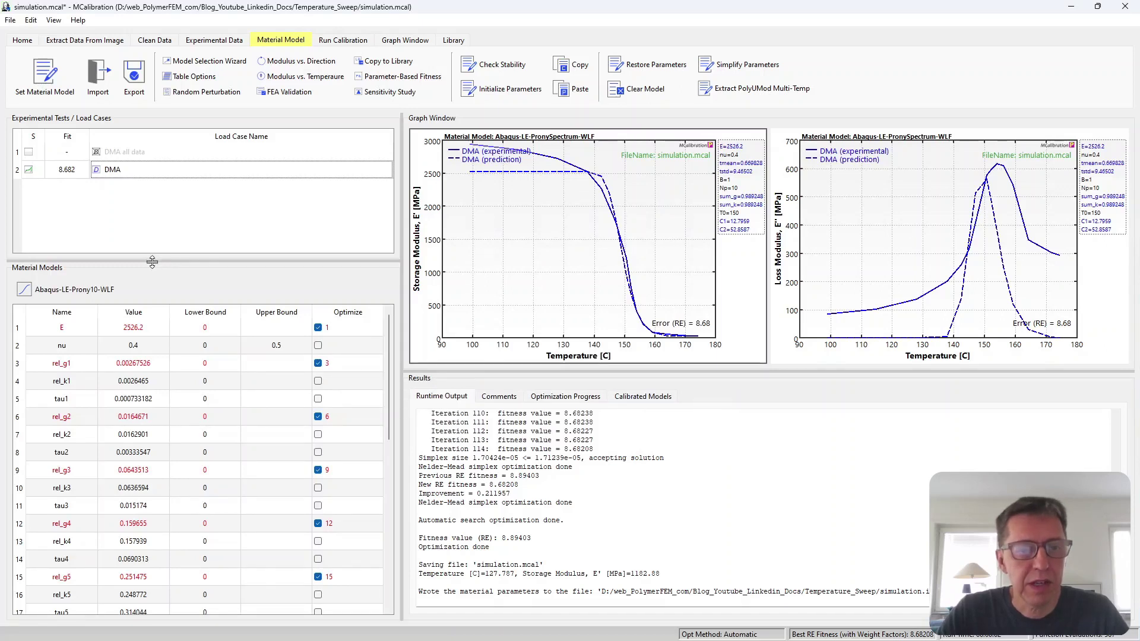
pyautogui.moveTo(152, 260); pyautogui.dragTo(162, 198)
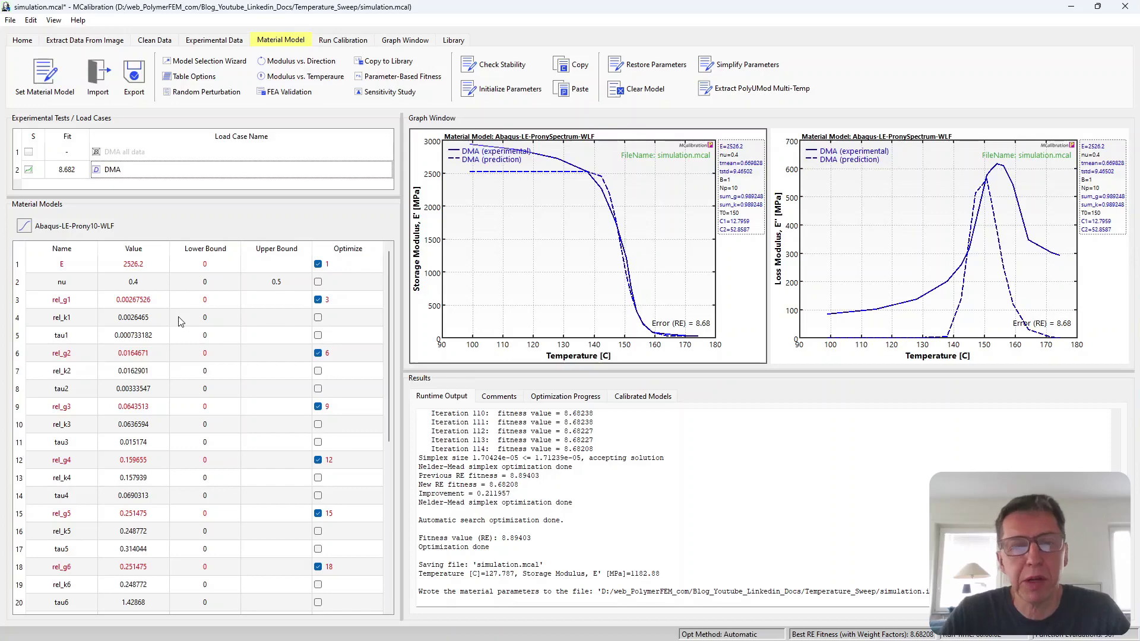
# Include C1 and C2 in the optimization and tie sum_k to parameter 33 (sum_g).
pyautogui.scroll(-6, 180, 323)
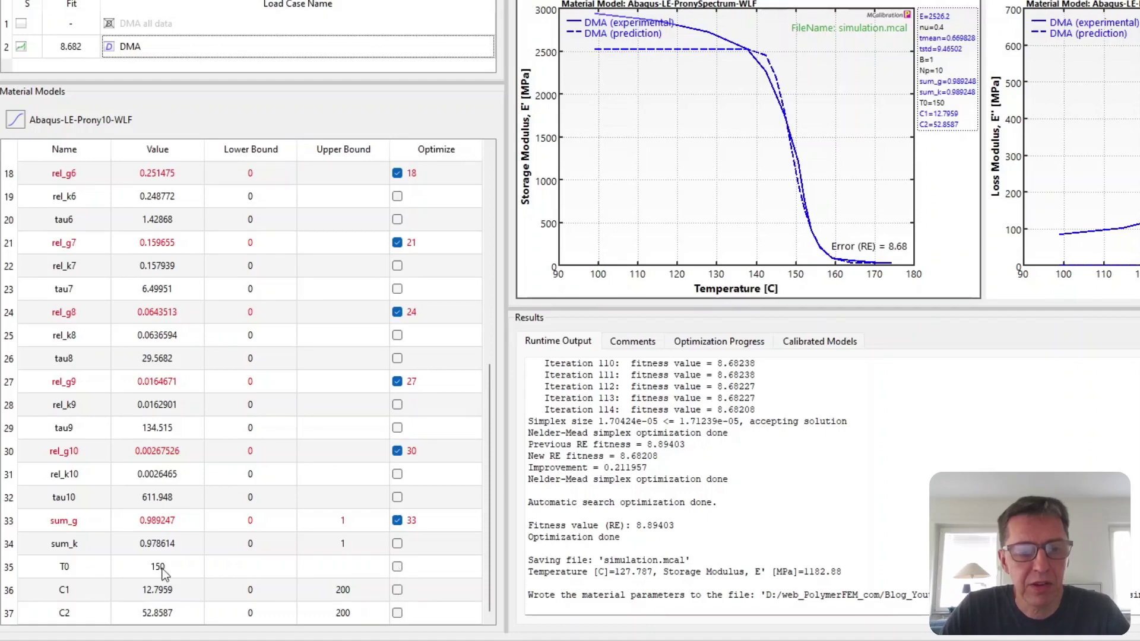
pyautogui.click(399, 591)
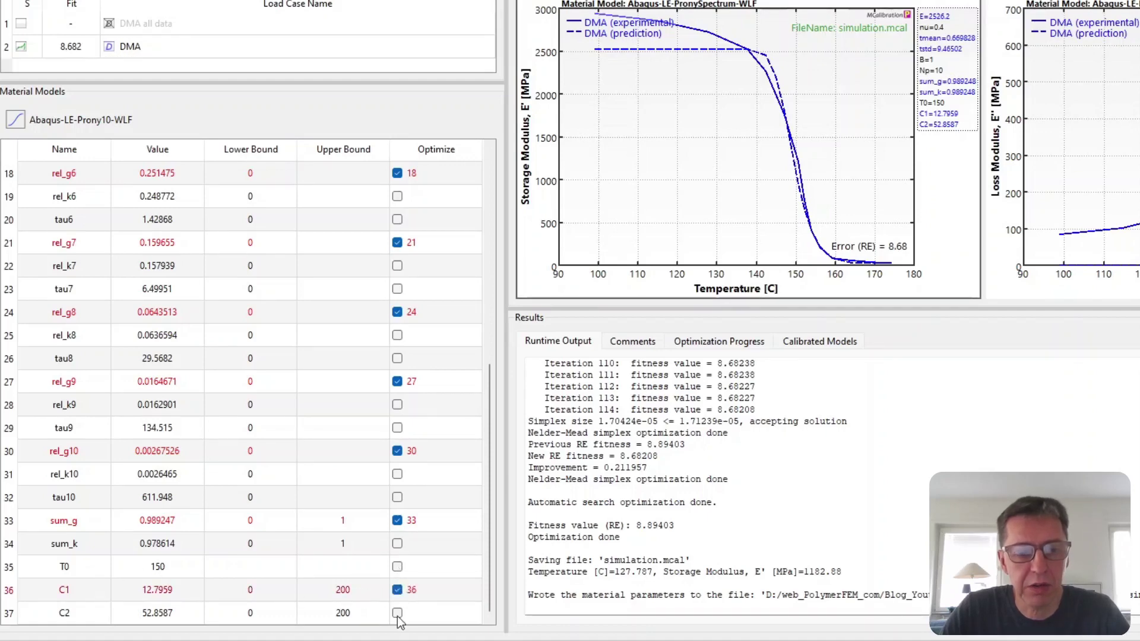
pyautogui.click(398, 613)
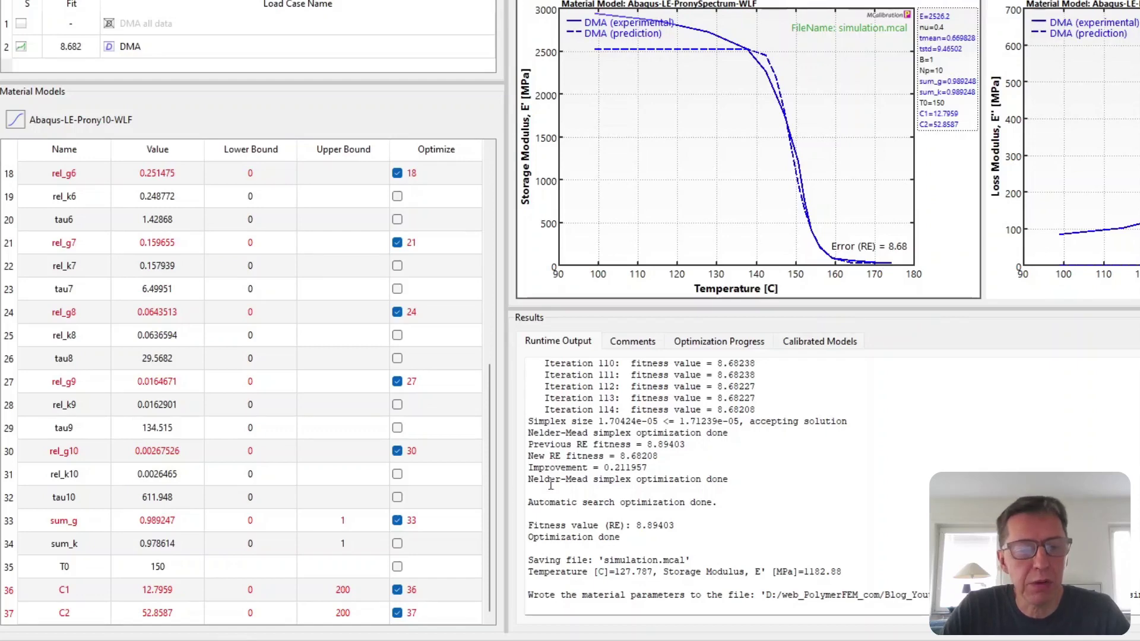
pyautogui.click(414, 547)
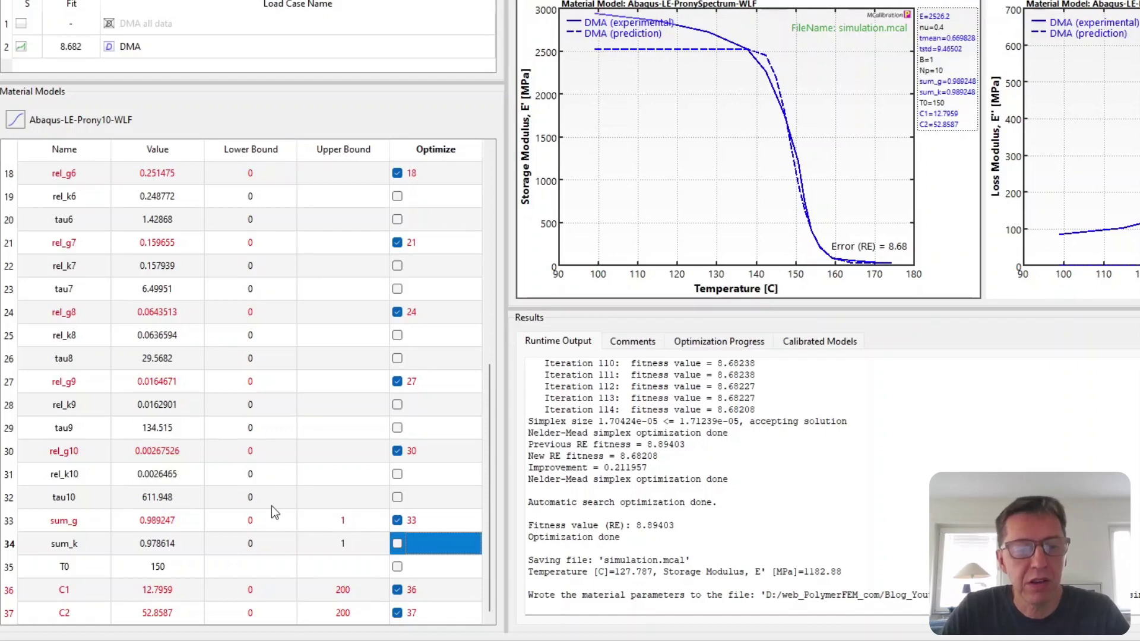
pyautogui.write('33')
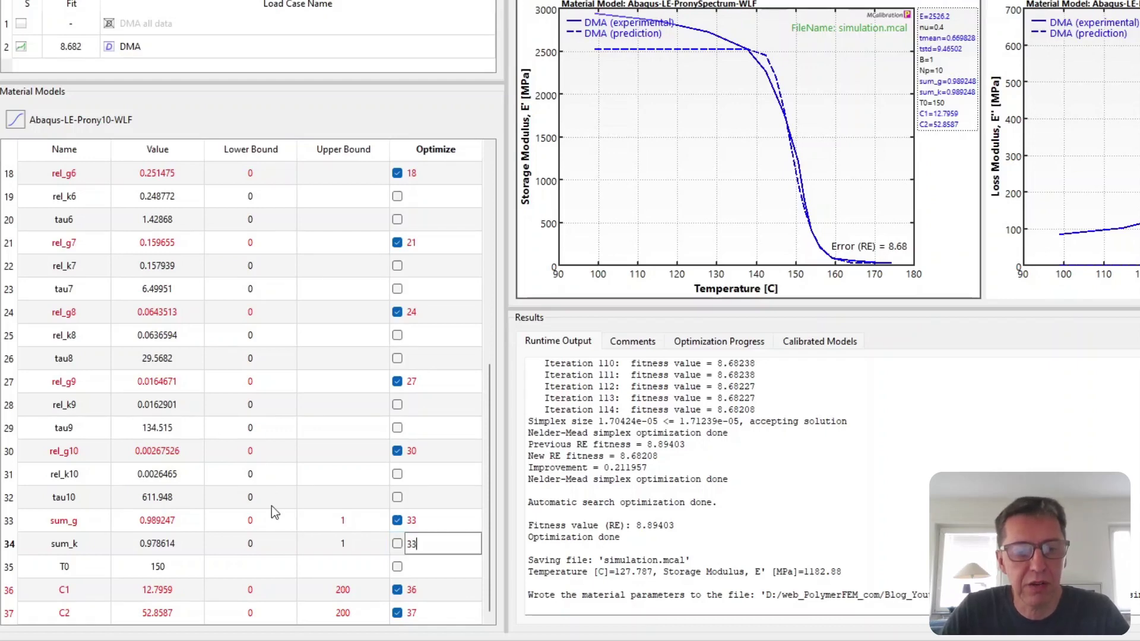
pyautogui.press('Return')
# Tie rel_k10, rel_k9 and rel_k8 to parameters 30, 27 and 24.
pyautogui.press('Up')
pyautogui.press('Up')
pyautogui.press('Up')
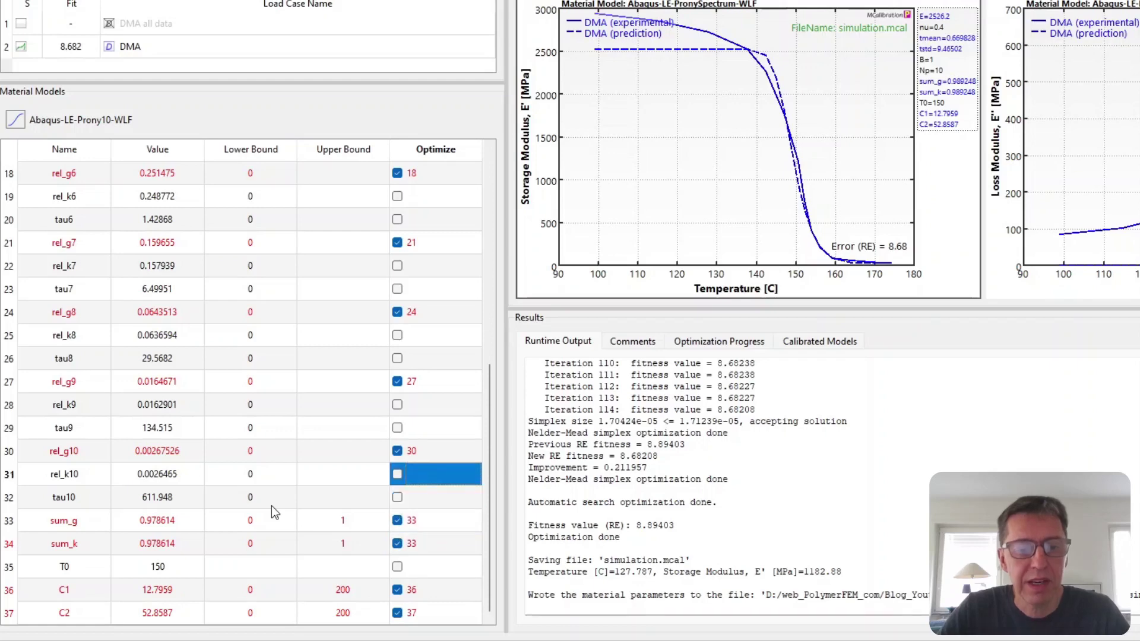
pyautogui.write('30')
pyautogui.press('Return')
pyautogui.press('Up')
pyautogui.press('Up')
pyautogui.press('Up')
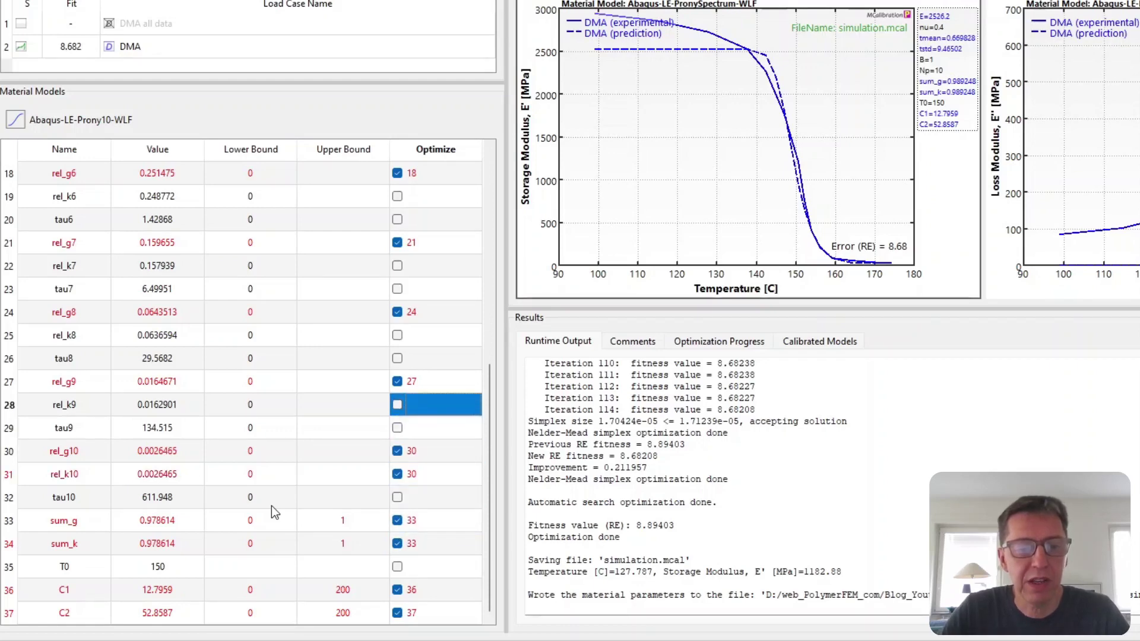
pyautogui.write('27')
pyautogui.press('Return')
pyautogui.press('Up')
pyautogui.press('Up')
pyautogui.press('Up')
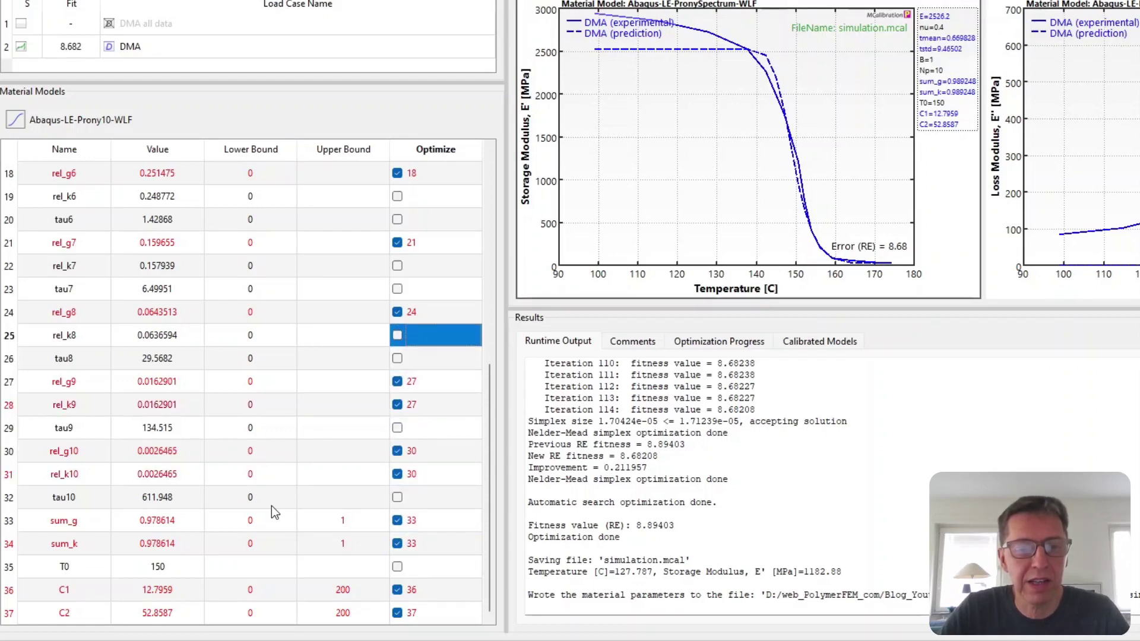
pyautogui.write('24')
pyautogui.press('Return')
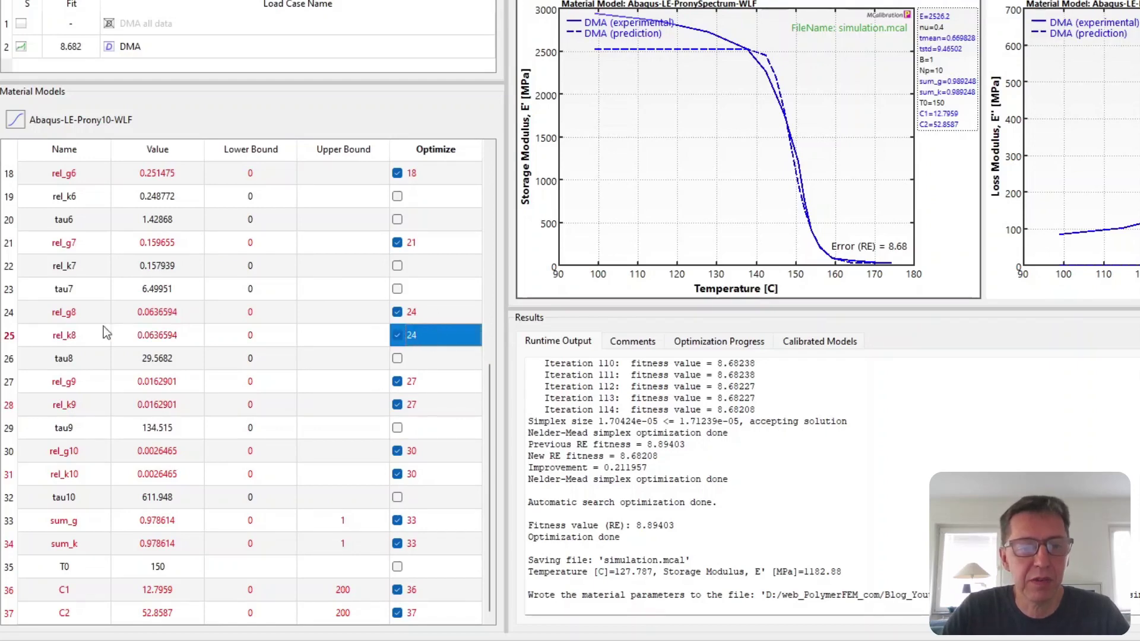
# Tie rel_k7, rel_k6, rel_k5 and rel_k4 to parameters 21, 18, 15 and 12.
pyautogui.scroll(1, 413, 345)
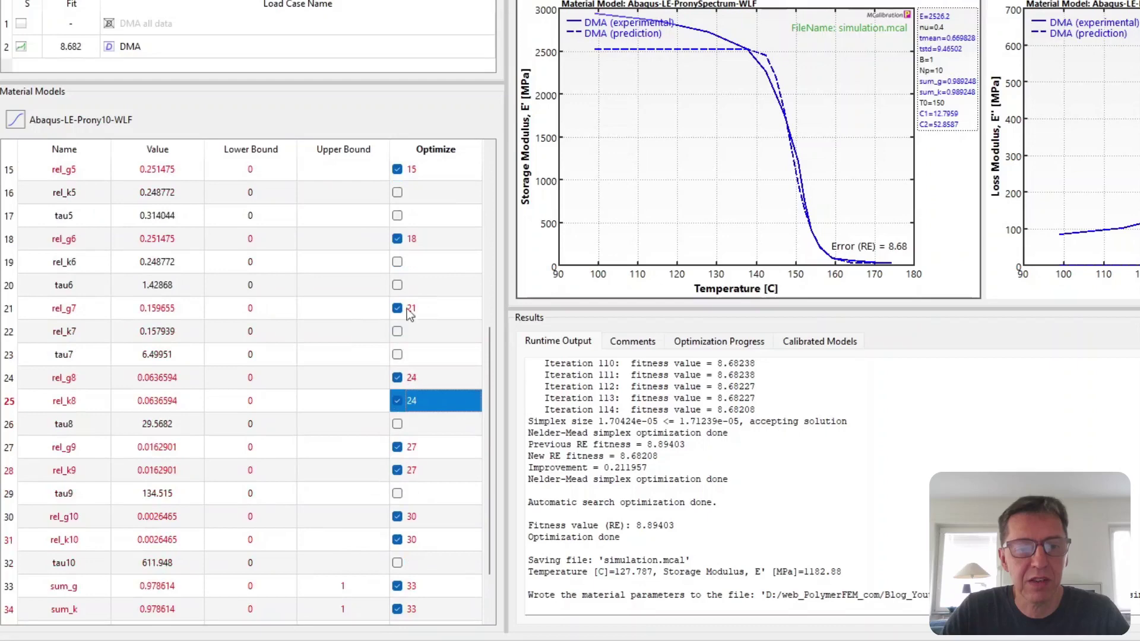
pyautogui.click(419, 336)
pyautogui.write('21')
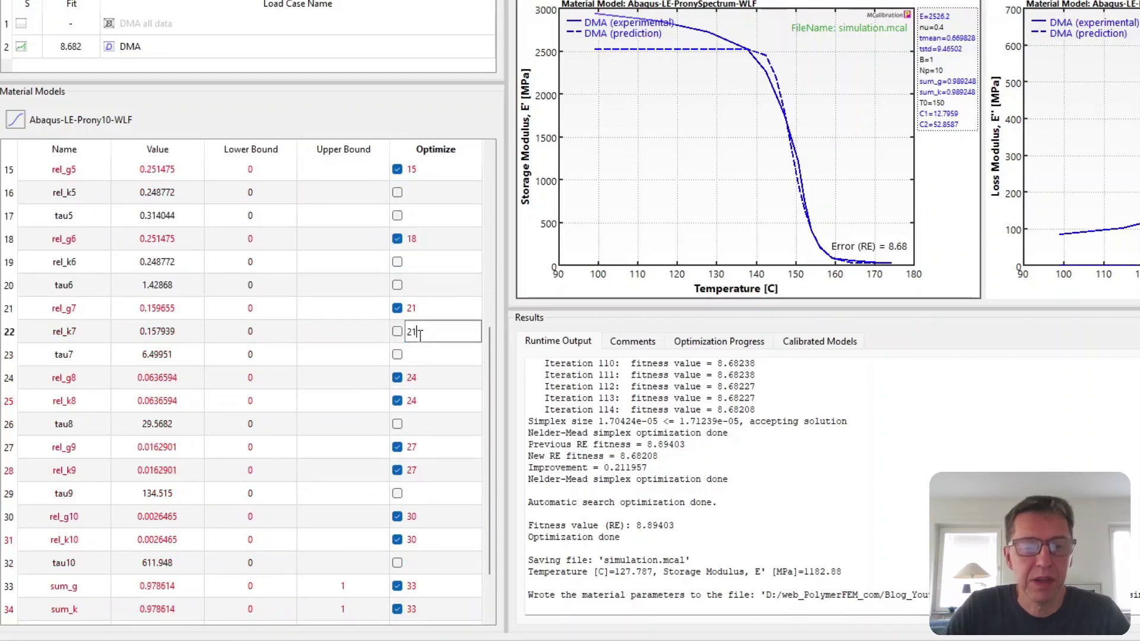
pyautogui.press('Return')
pyautogui.click(414, 262)
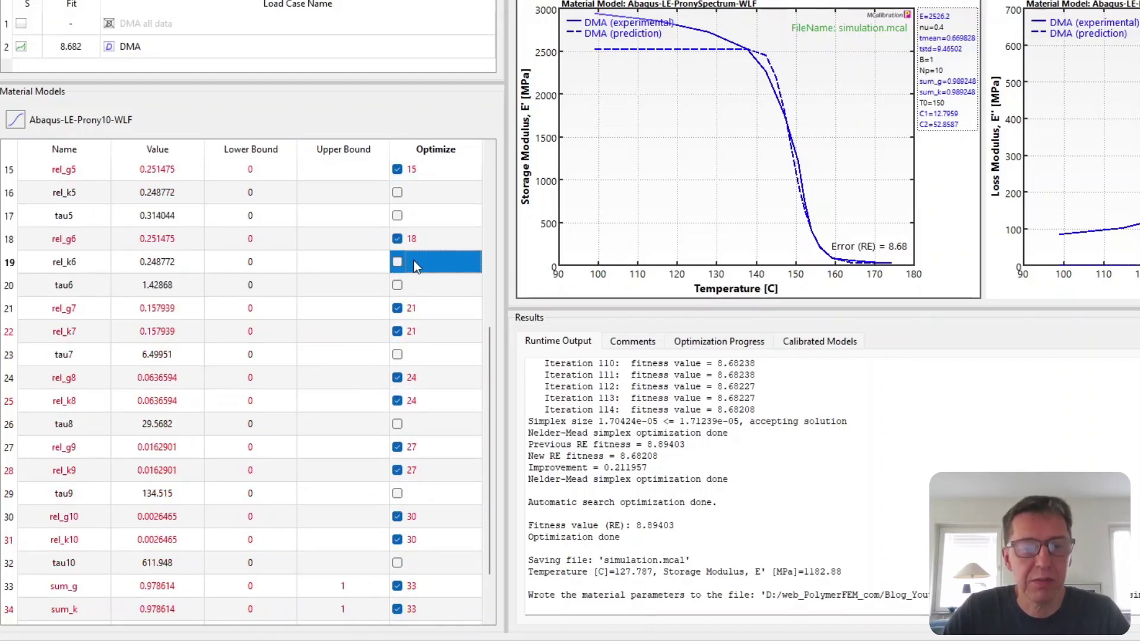
pyautogui.write('18')
pyautogui.press('Return')
pyautogui.scroll(1, 414, 261)
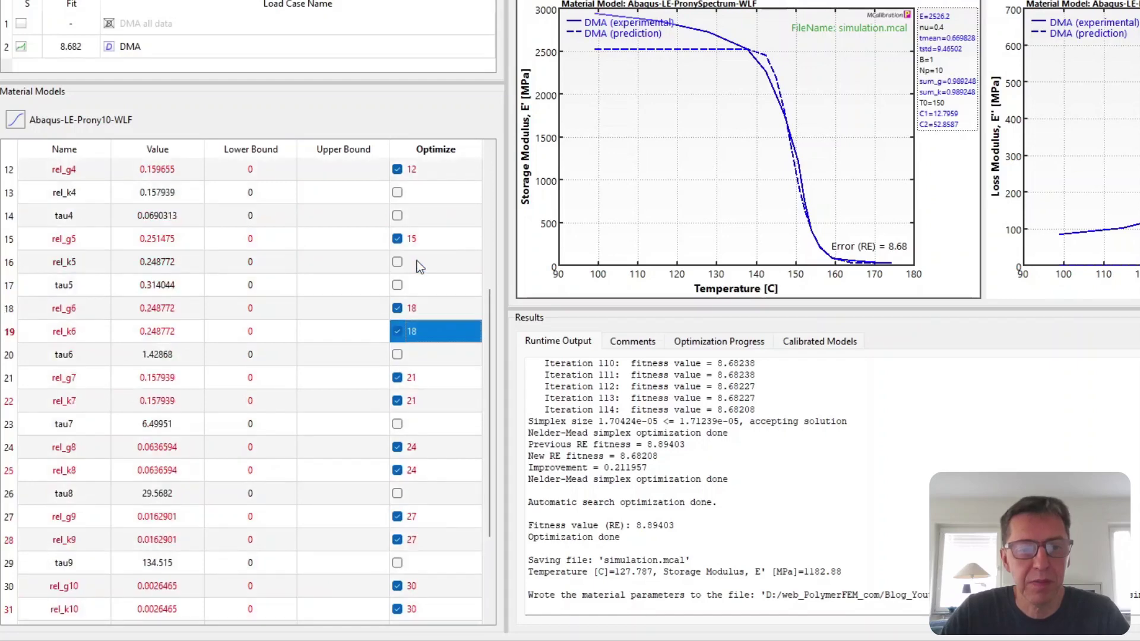
pyautogui.click(418, 261)
pyautogui.write('15')
pyautogui.press('Return')
pyautogui.scroll(1, 418, 261)
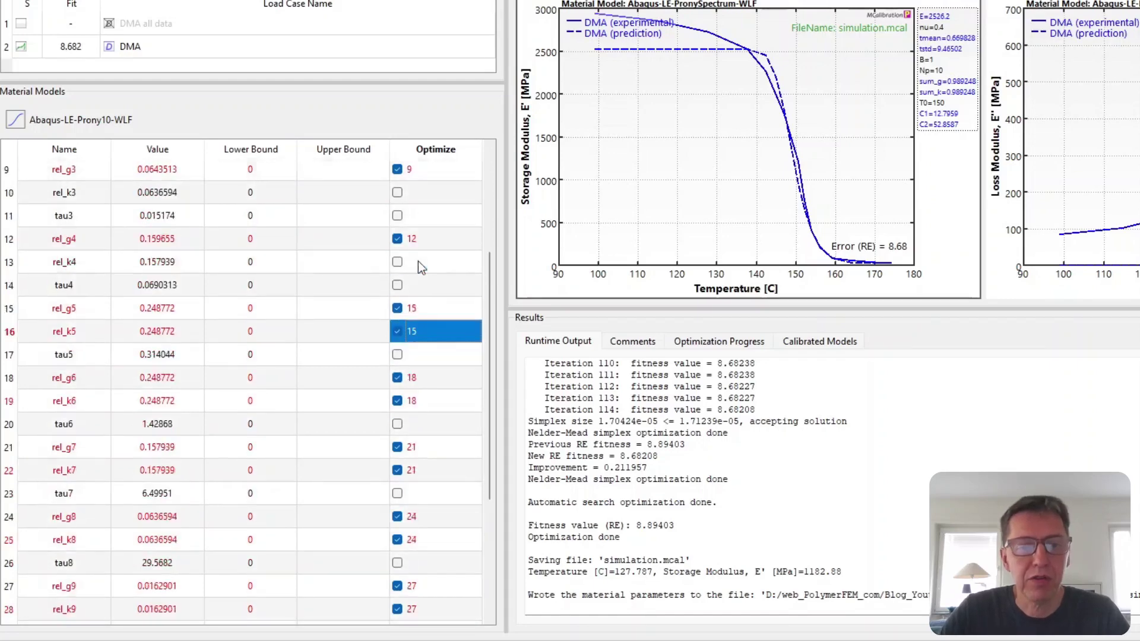
pyautogui.click(418, 262)
pyautogui.write('12')
pyautogui.press('Return')
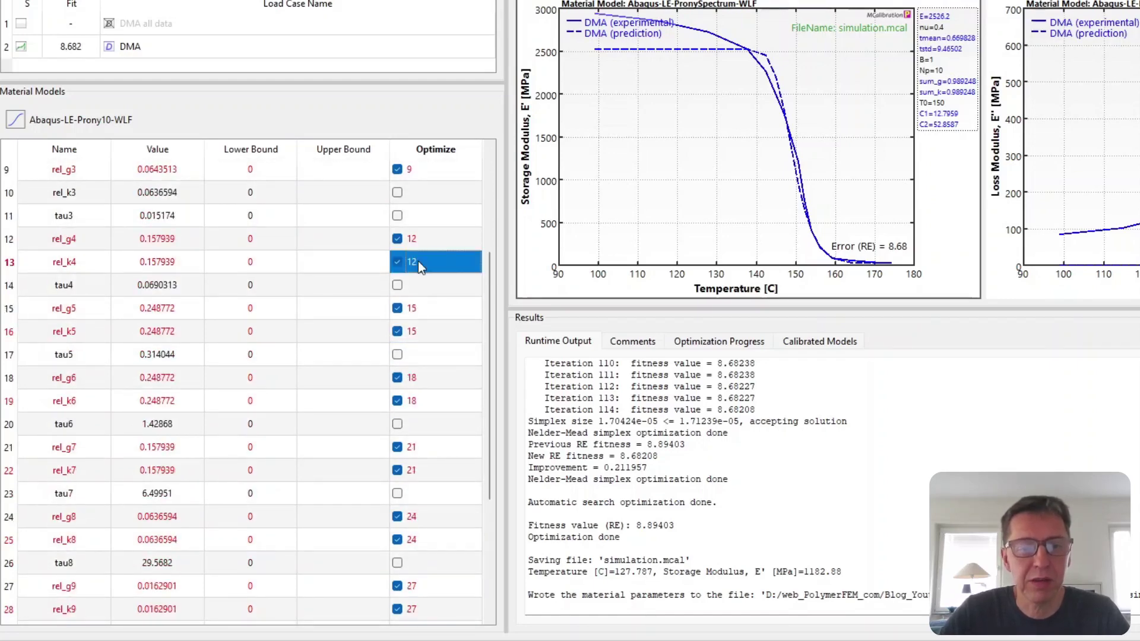
# Tie rel_k3, rel_k2 and rel_k1 to parameters 9, 6 and 3.
pyautogui.scroll(1, 418, 262)
pyautogui.click(418, 262)
pyautogui.write('9')
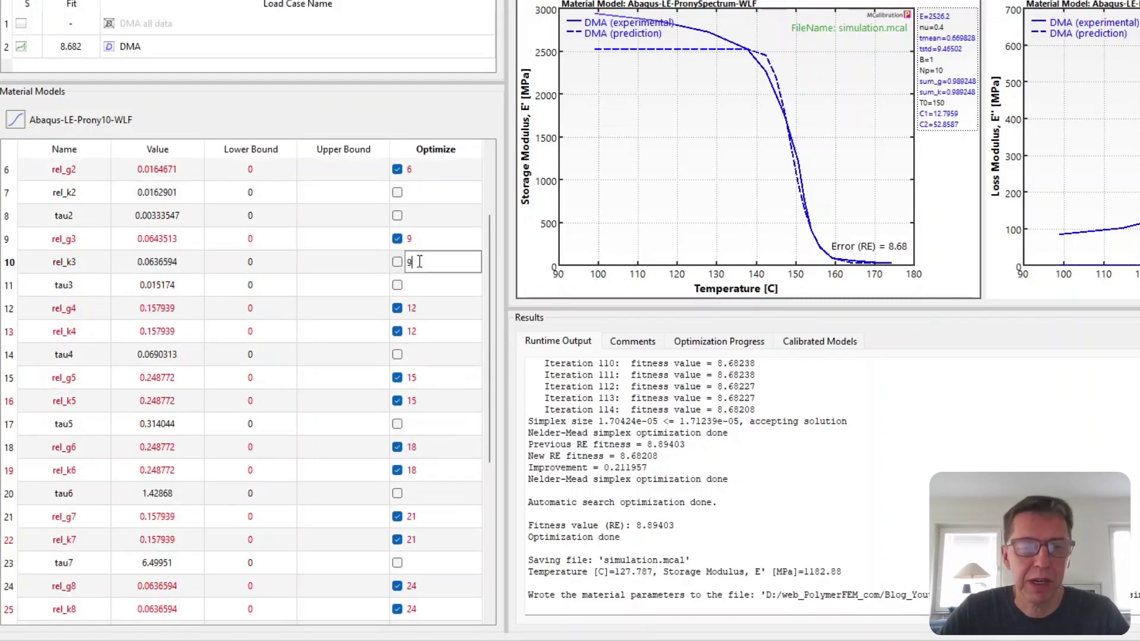
pyautogui.press('Return')
pyautogui.scroll(1, 418, 261)
pyautogui.click(418, 261)
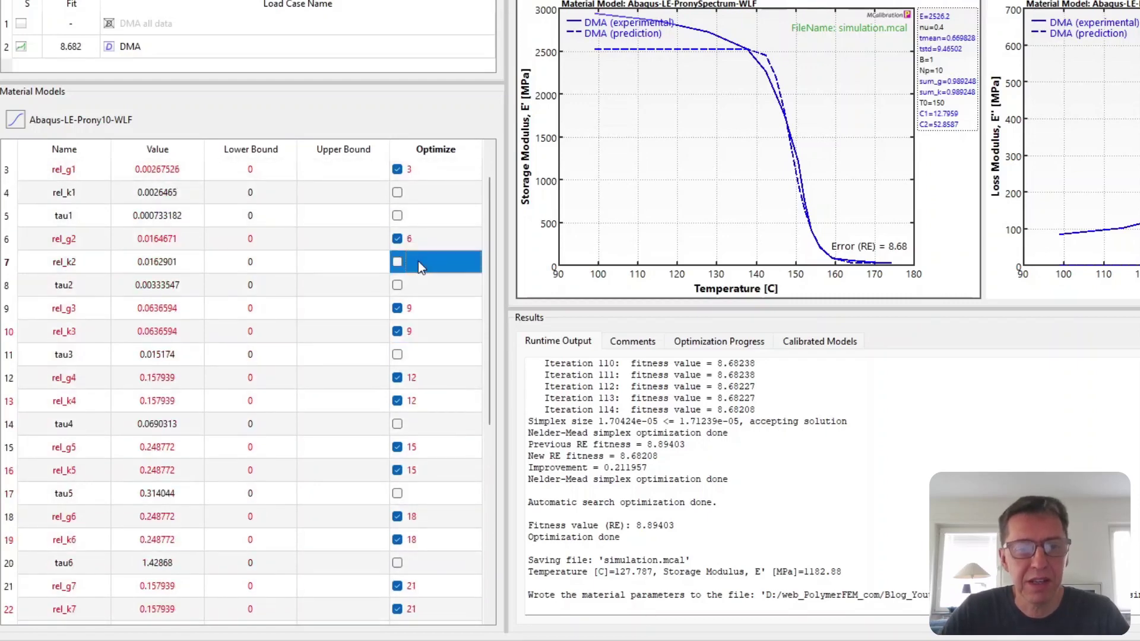
pyautogui.write('6')
pyautogui.press('Return')
pyautogui.scroll(1, 418, 261)
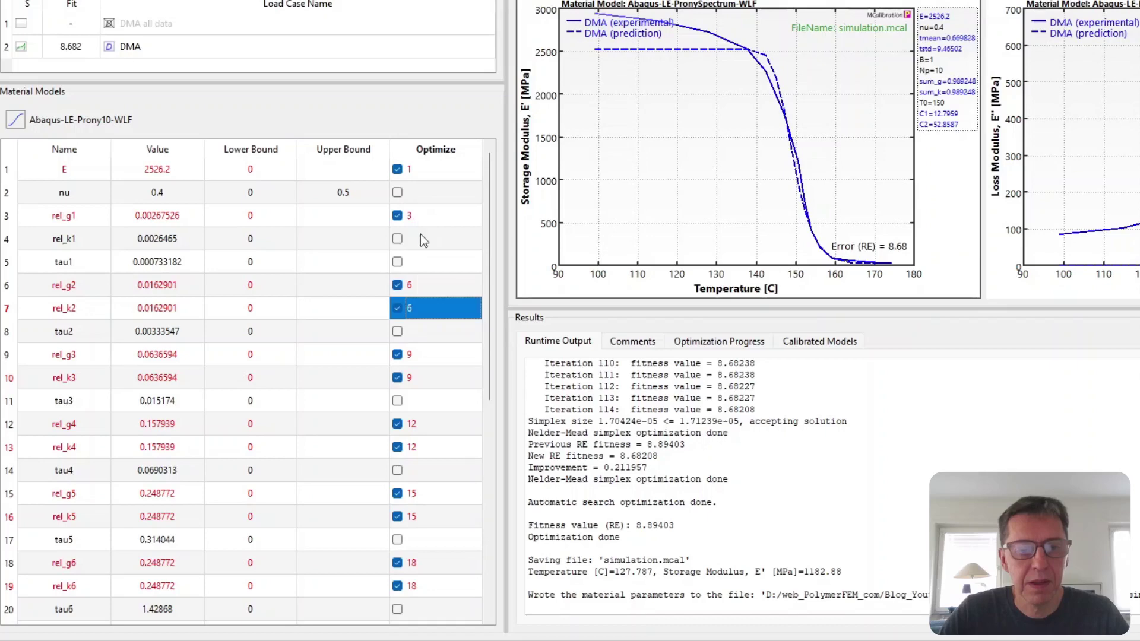
pyautogui.click(420, 234)
pyautogui.write('3')
pyautogui.press('Return')
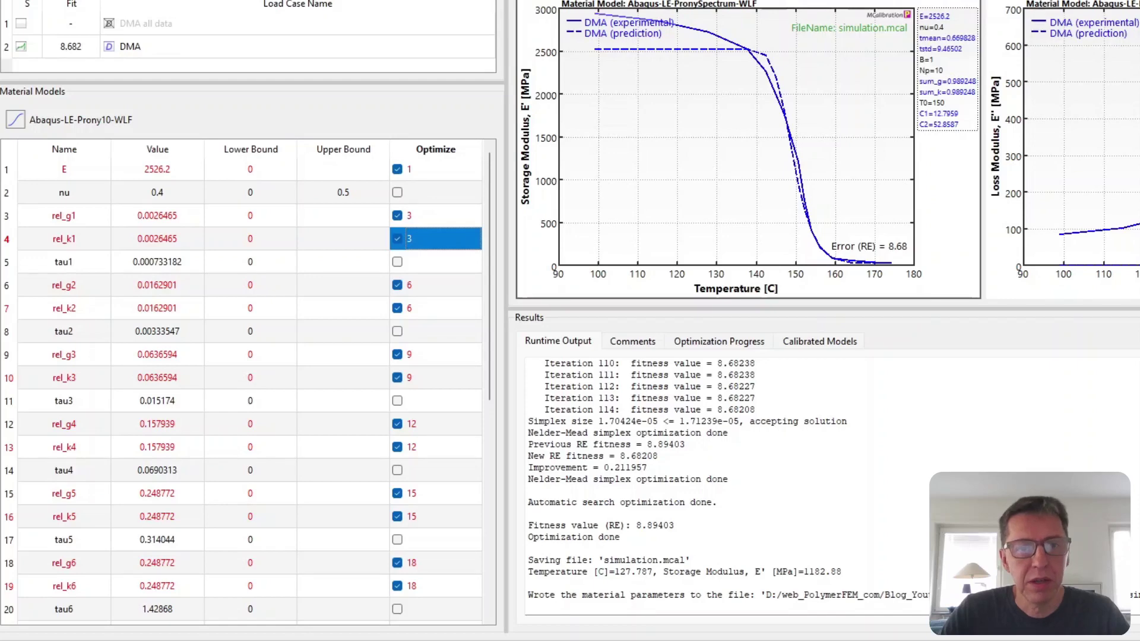
# Run the tied Prony model once, giving error 15.9, and save simulation.mcal.
pyautogui.press('F5')
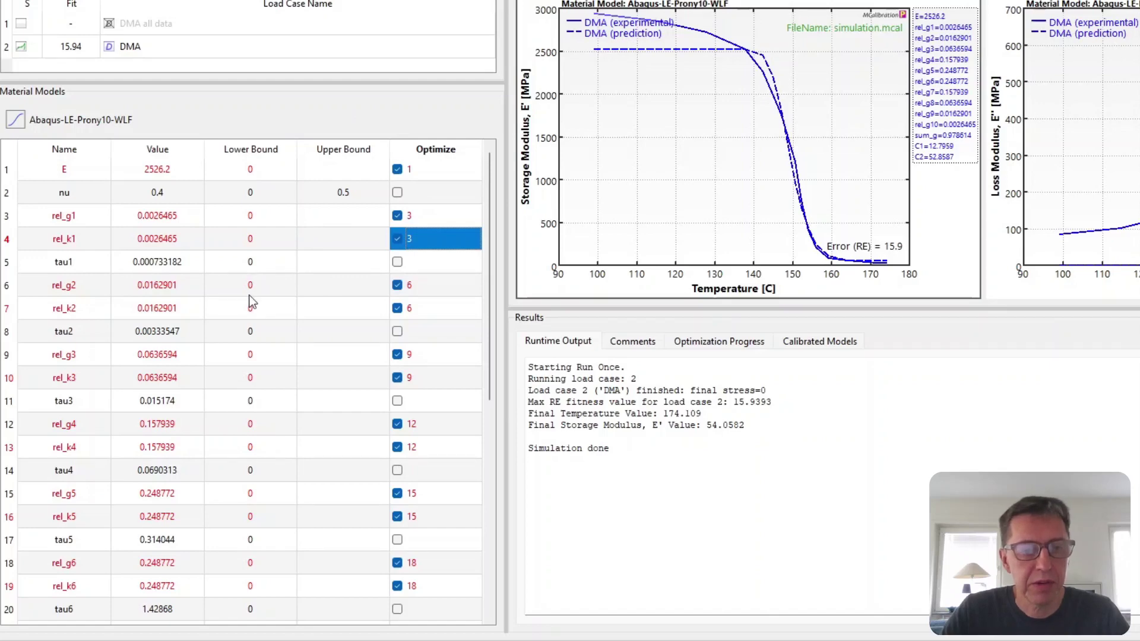
pyautogui.hotkey('ctrl', 's')
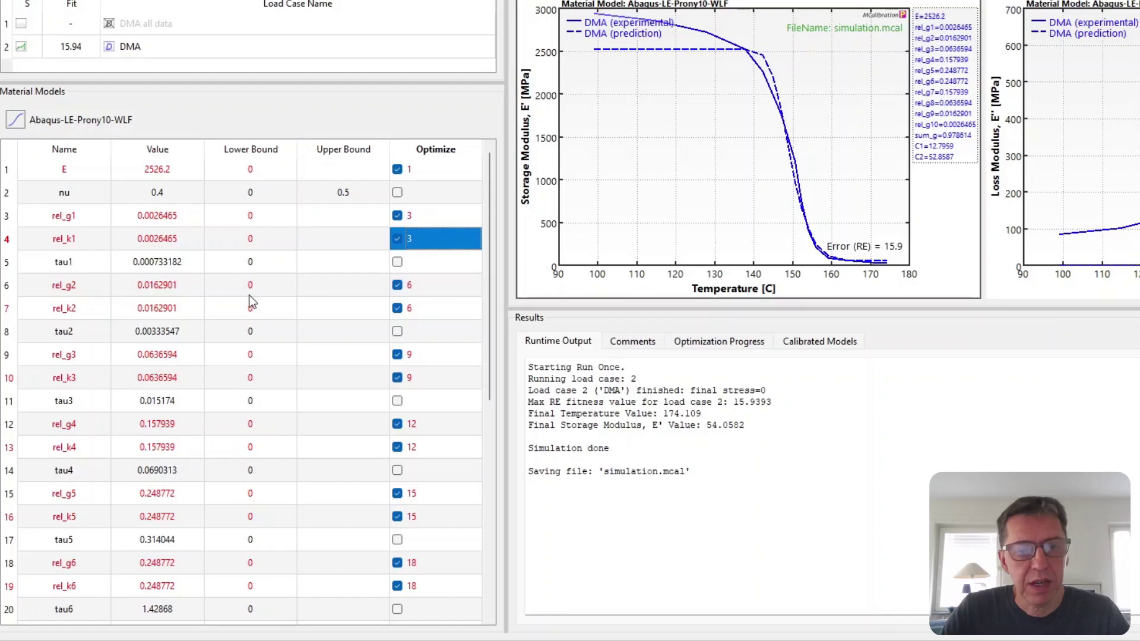
pyautogui.click(155, 269)
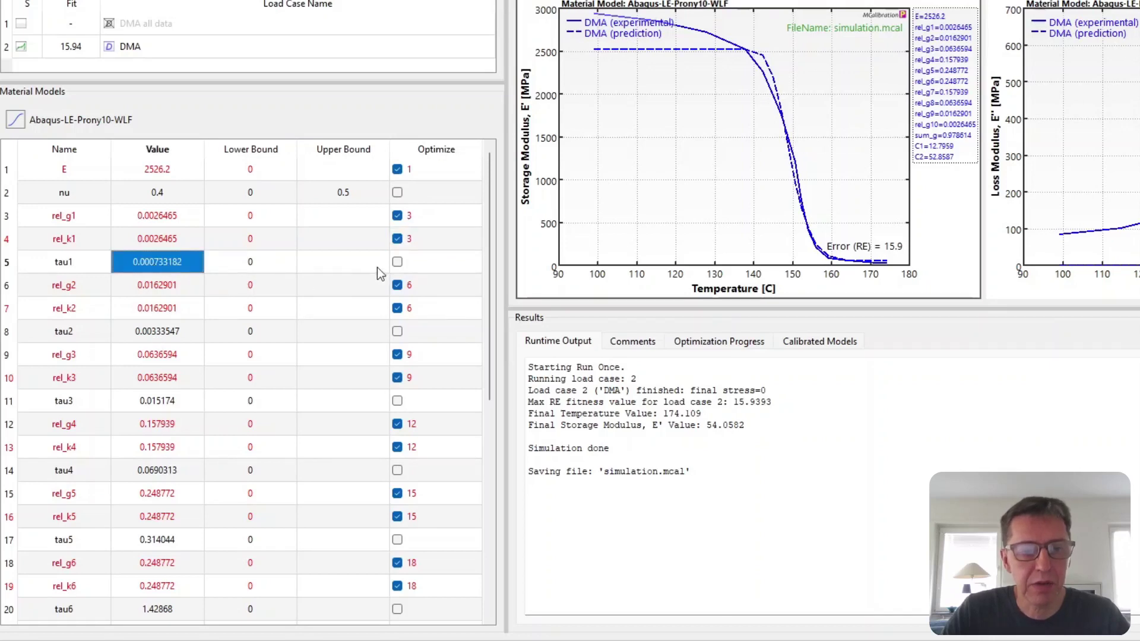
# Mark tau1, tau2, tau10 and tau9 for optimization, leaving tau3–tau8 fixed.
pyautogui.click(397, 262)
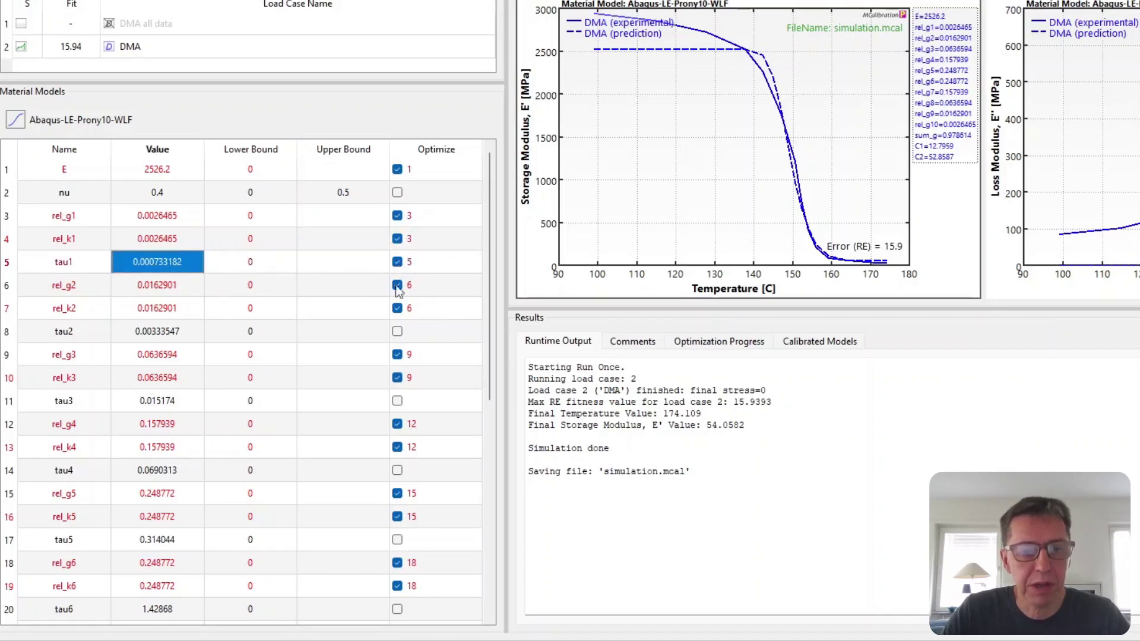
pyautogui.click(398, 332)
pyautogui.scroll(-6, 397, 344)
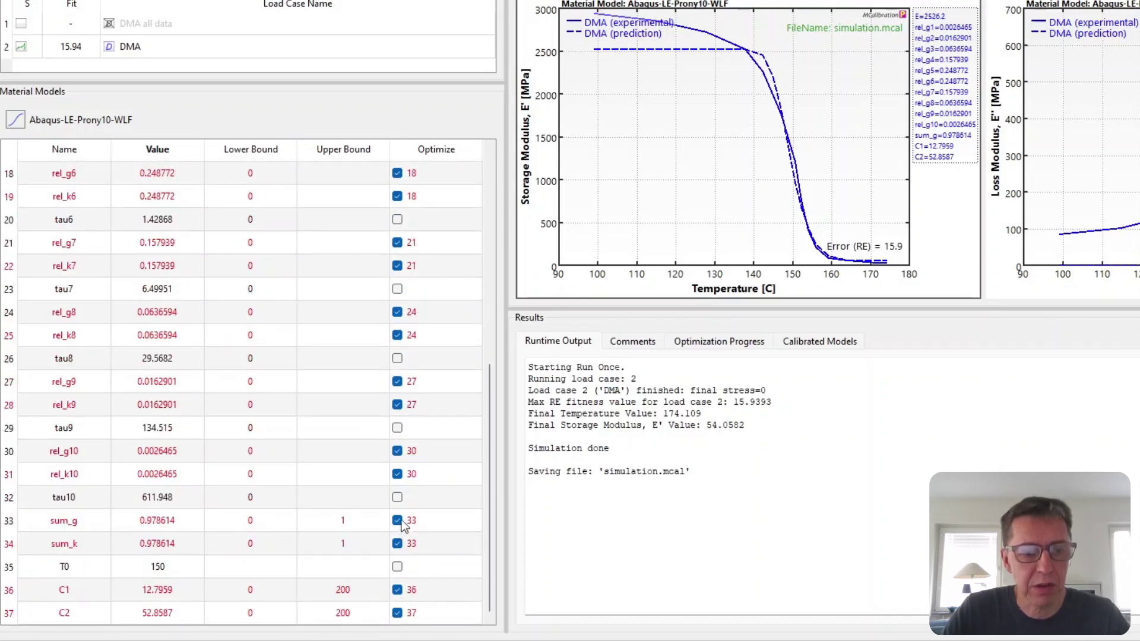
pyautogui.click(397, 500)
pyautogui.click(397, 430)
pyautogui.scroll(6, 309, 358)
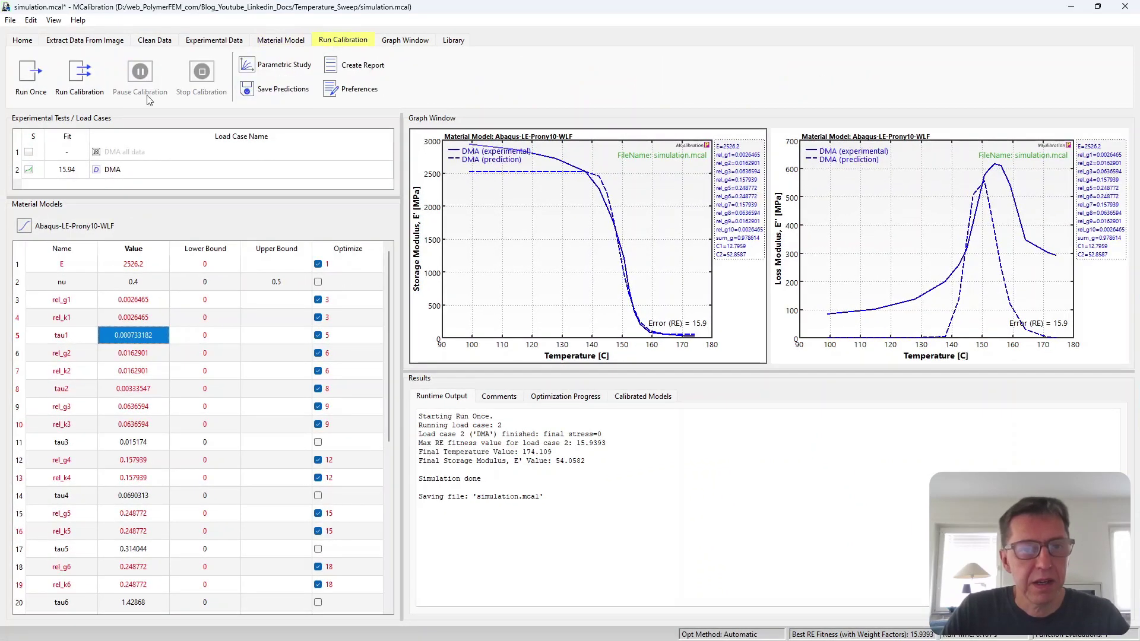
# Recalibrate with the extensive automatic method to error 2.86, then also optimize tau3.
pyautogui.click(85, 84)
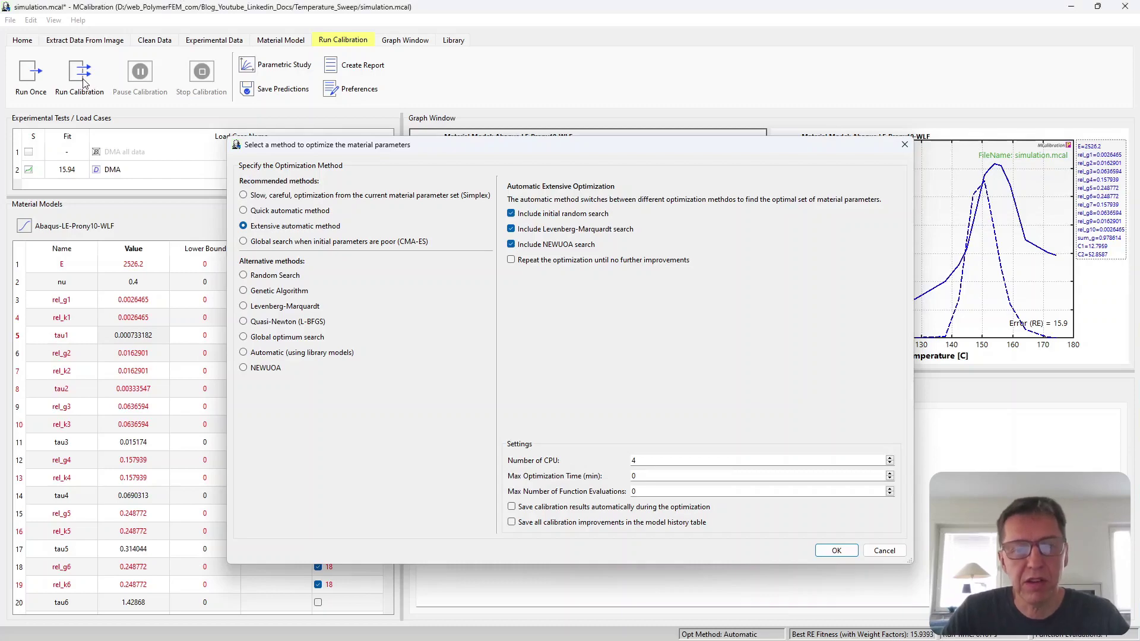
pyautogui.press('Return')
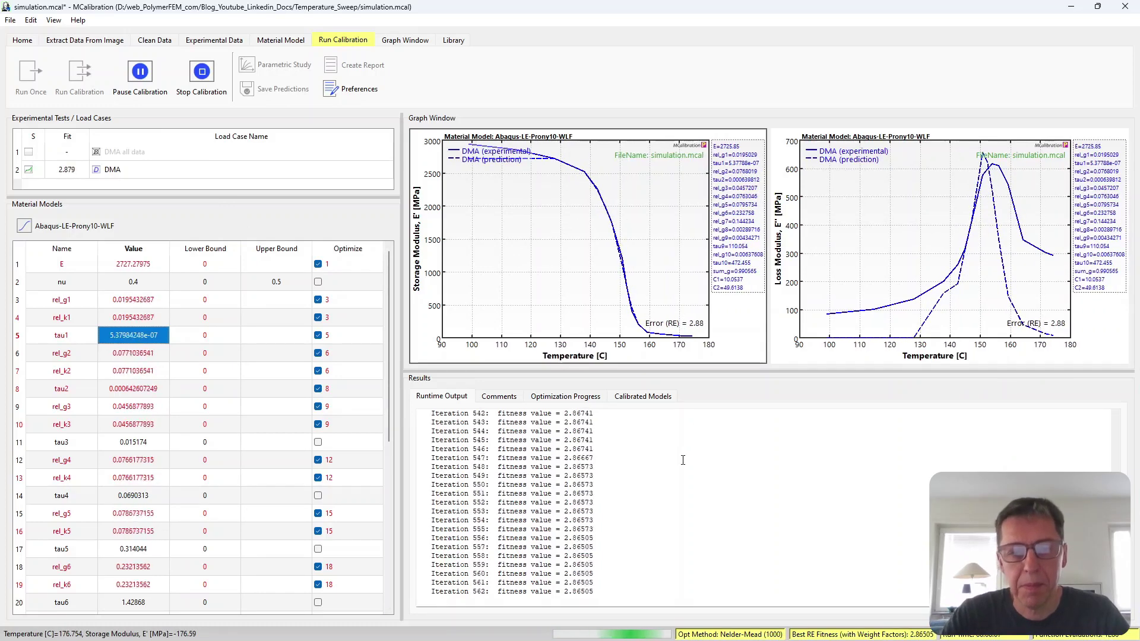
pyautogui.click(563, 399)
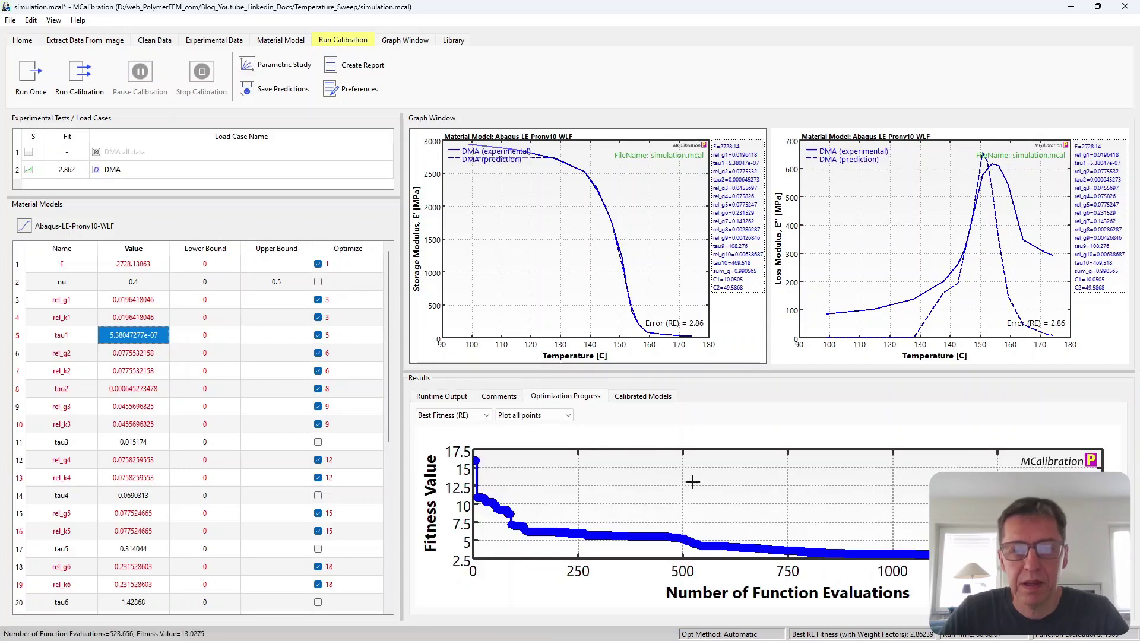
pyautogui.click(452, 397)
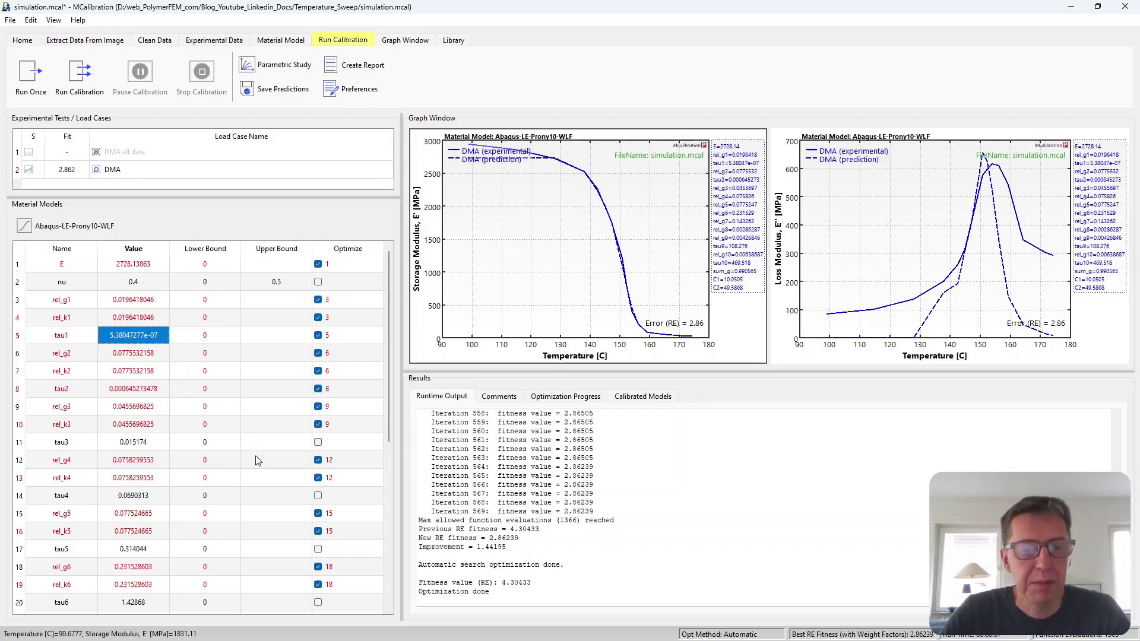
pyautogui.click(318, 443)
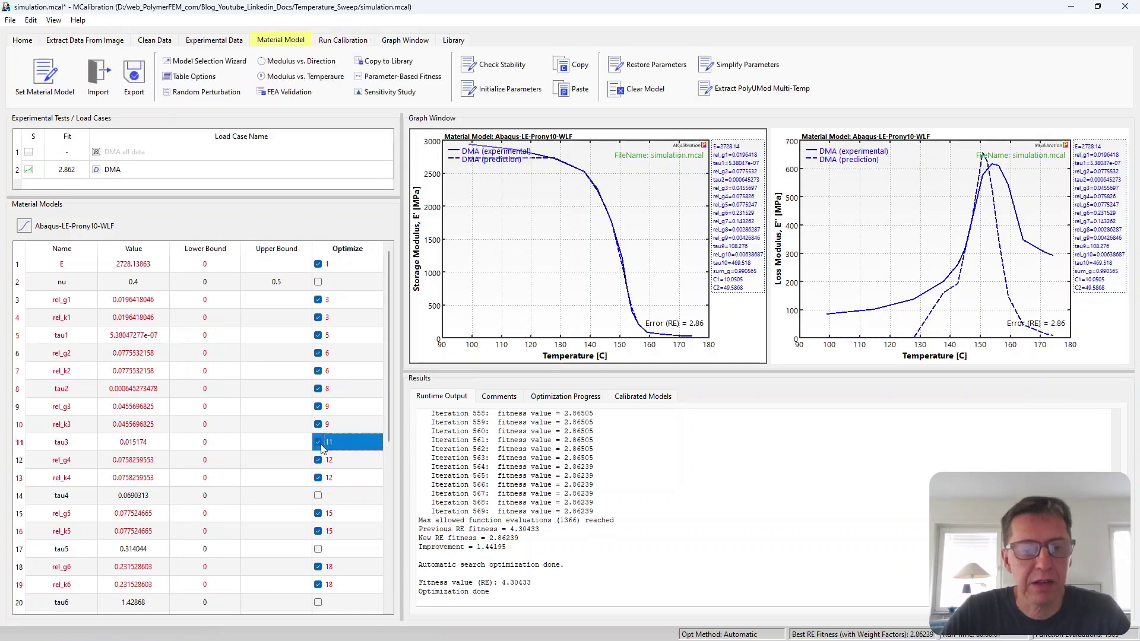
# Add tau8 to the optimization and choose Global optimum search with 4 loops and 8% perturbation.
pyautogui.scroll(-5, 265, 362)
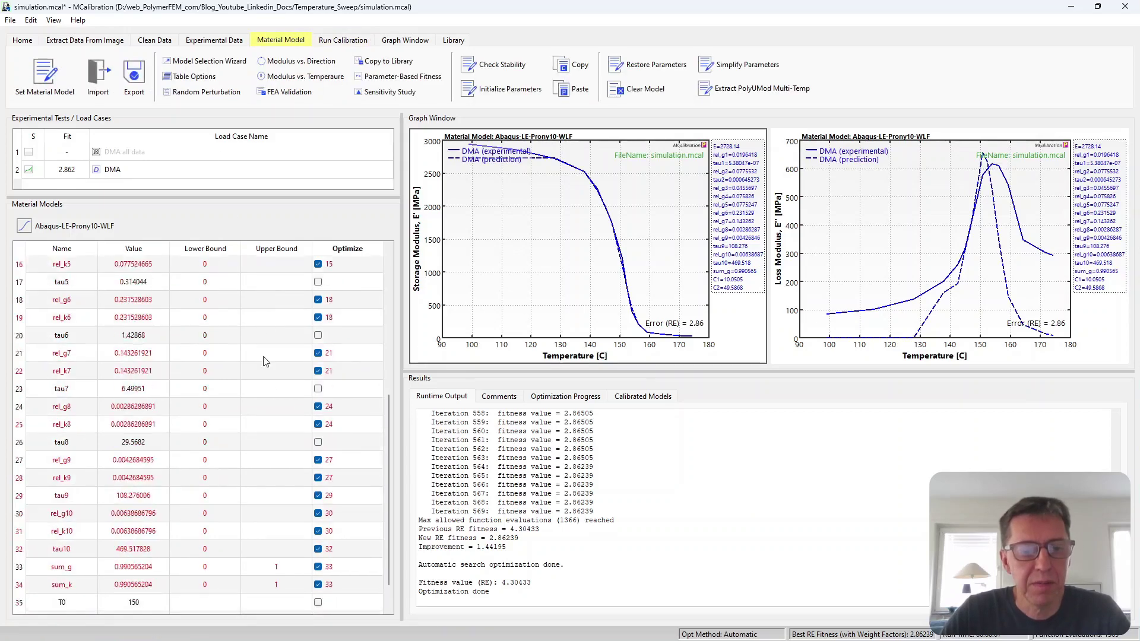
pyautogui.click(318, 442)
pyautogui.click(343, 41)
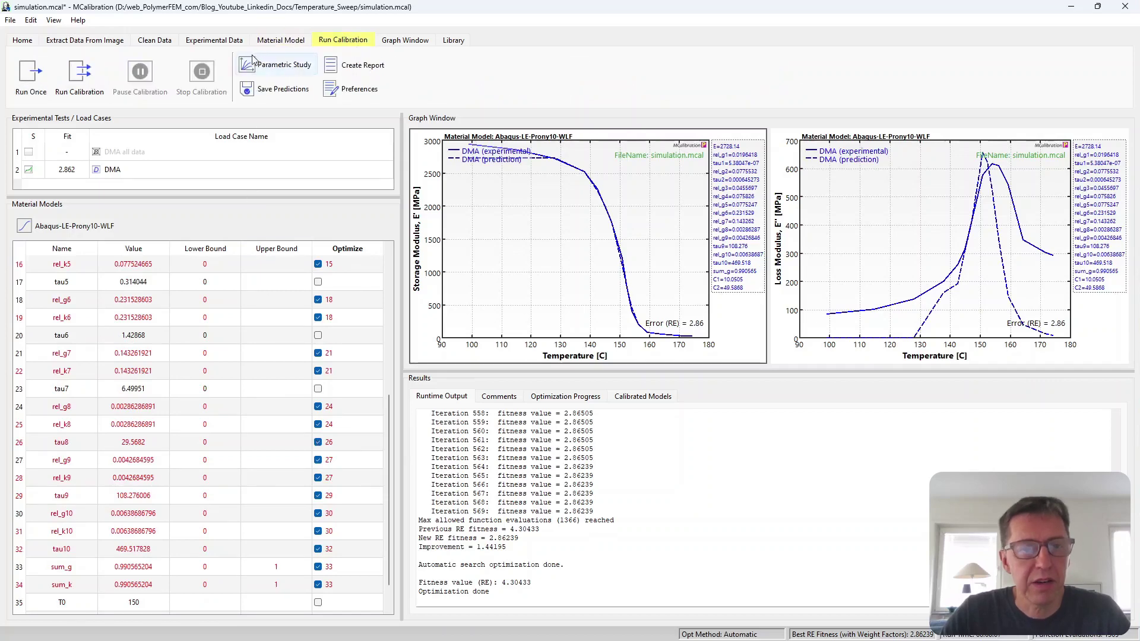
pyautogui.click(93, 74)
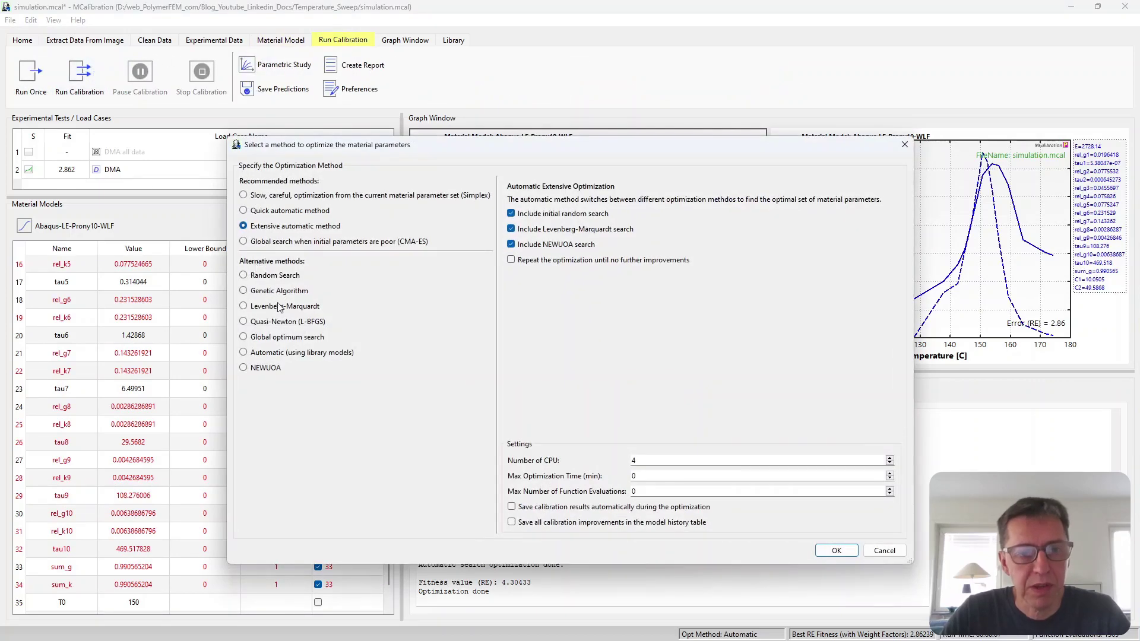
pyautogui.click(292, 337)
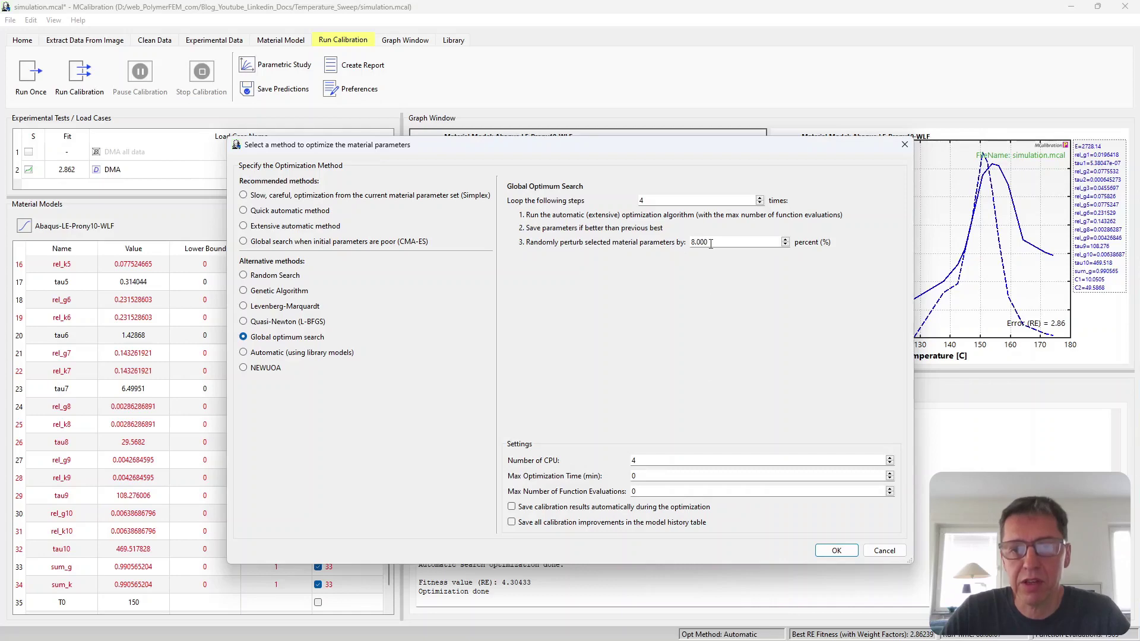
# Start the Global Optimum Search calibration to fit the Lexan DMA data.
pyautogui.click(851, 553)
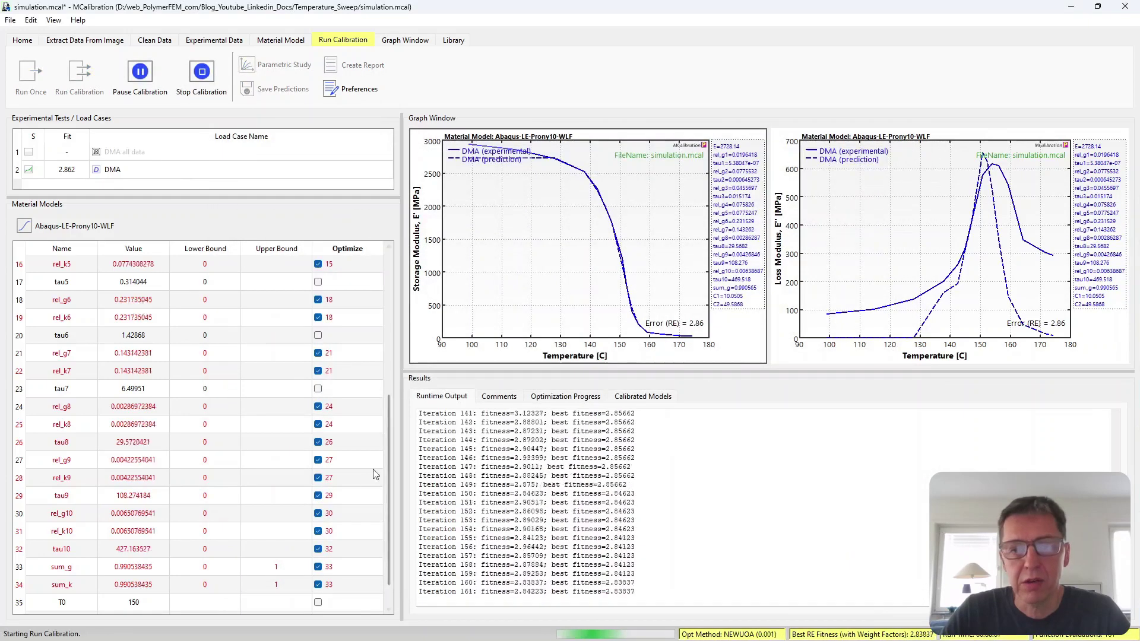